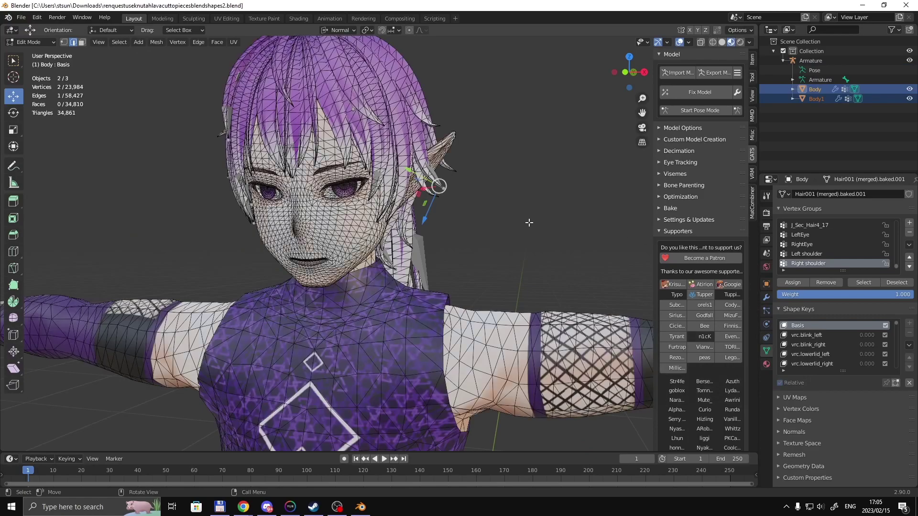
# Step: Show the avatar from the front, leave Edit Mode and select only the Body mesh
pyautogui.scroll(-2, 528, 221)
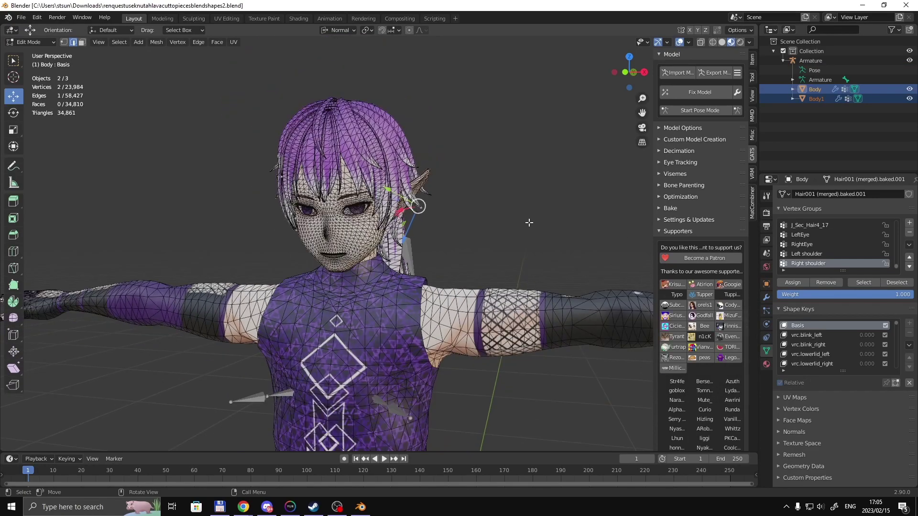
pyautogui.press('KP_1')
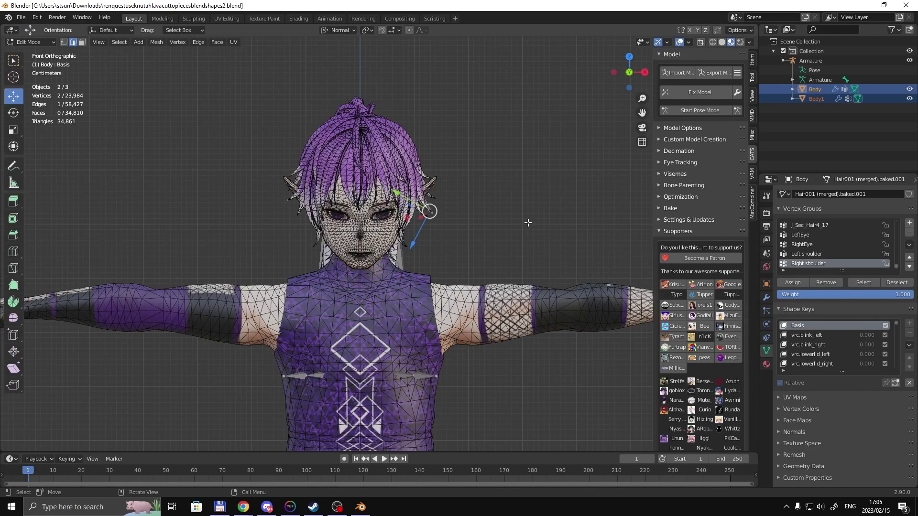
pyautogui.scroll(-5, 525, 205)
pyautogui.scroll(5, 452, 317)
pyautogui.press('Tab')
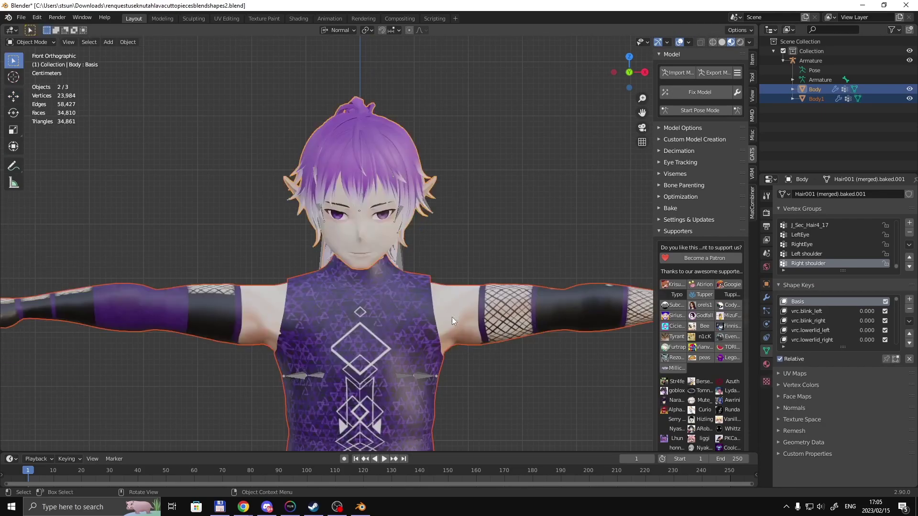
pyautogui.click(347, 217)
pyautogui.click(340, 239)
pyautogui.click(352, 223)
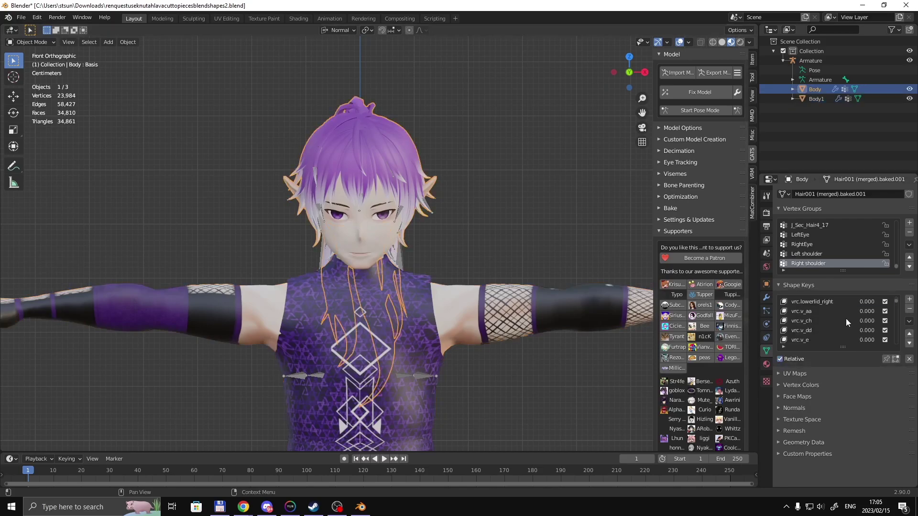
# Step: Start an FBX export of the avatar to the Downloads folder with the file name liv.fbx
pyautogui.scroll(-6, 846, 319)
pyautogui.scroll(-4, 845, 325)
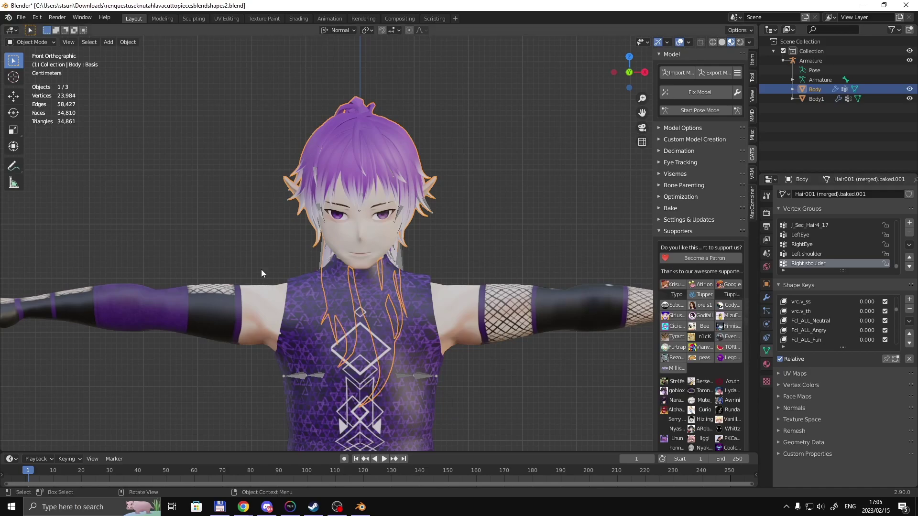
pyautogui.scroll(-8, 263, 272)
pyautogui.scroll(4, 373, 396)
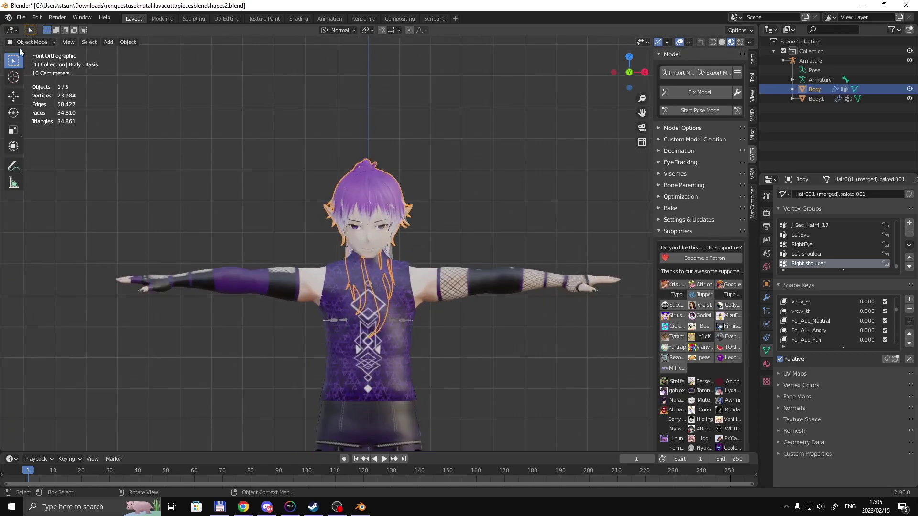
pyautogui.click(21, 17)
pyautogui.moveTo(67, 156)
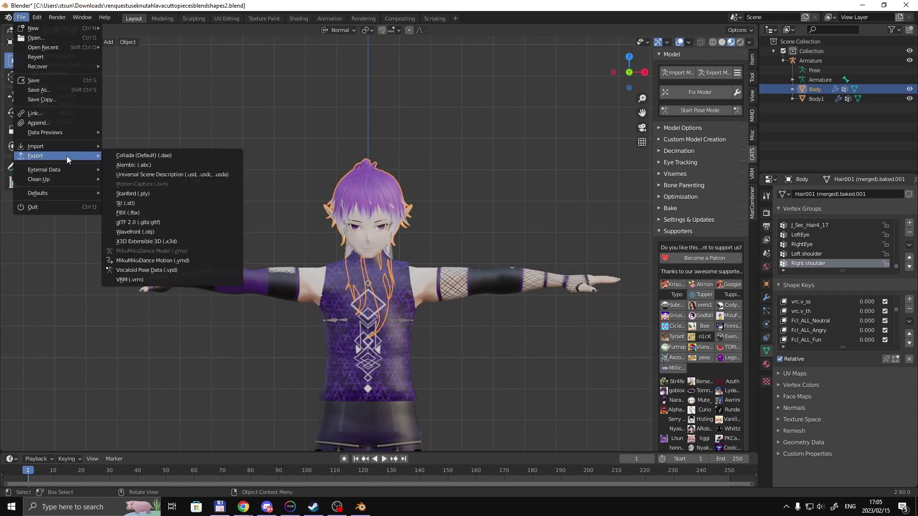
pyautogui.click(148, 213)
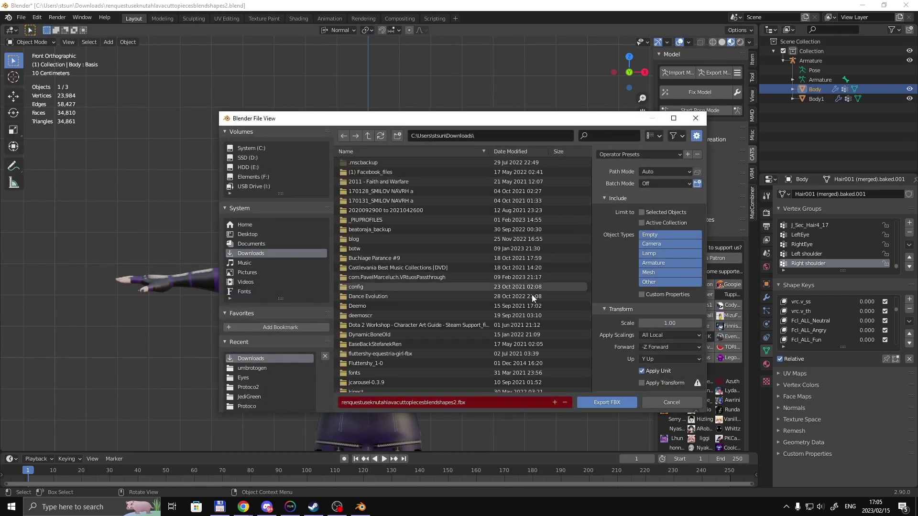
pyautogui.click(475, 405)
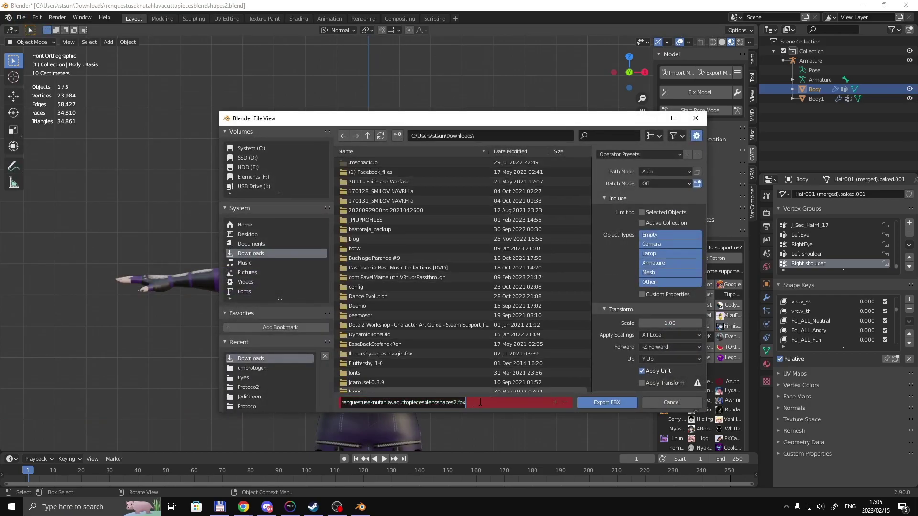
pyautogui.write('liv.fb')
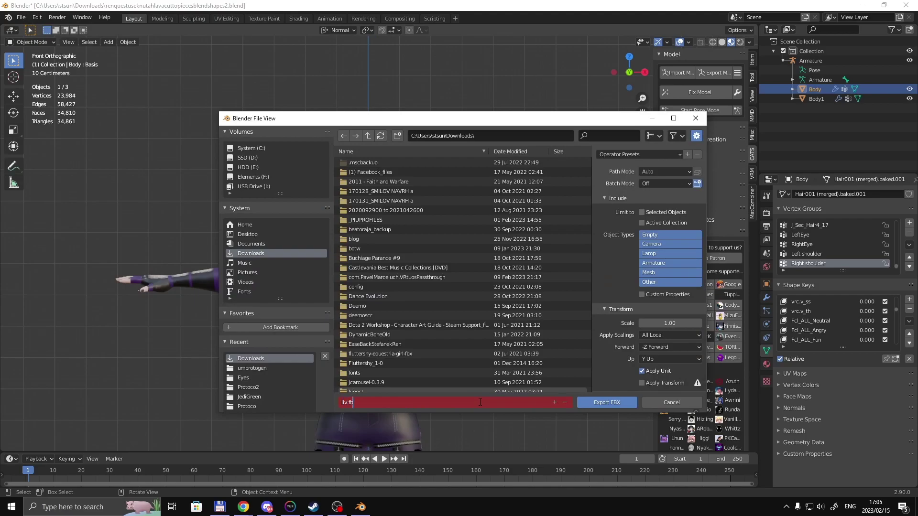
pyautogui.write('x')
# Step: Set the export's path mode to Copy and export the FBX file
pyautogui.click(679, 175)
pyautogui.click(679, 175)
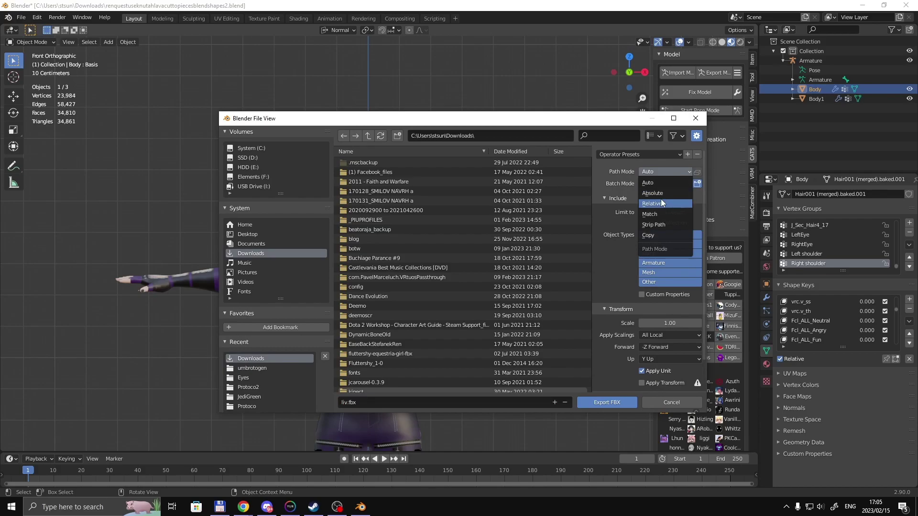
pyautogui.click(664, 237)
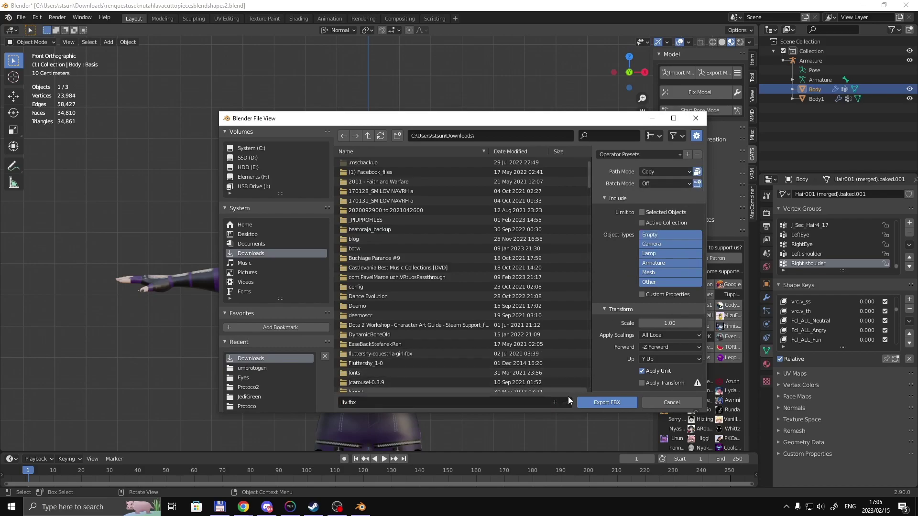
pyautogui.click(601, 404)
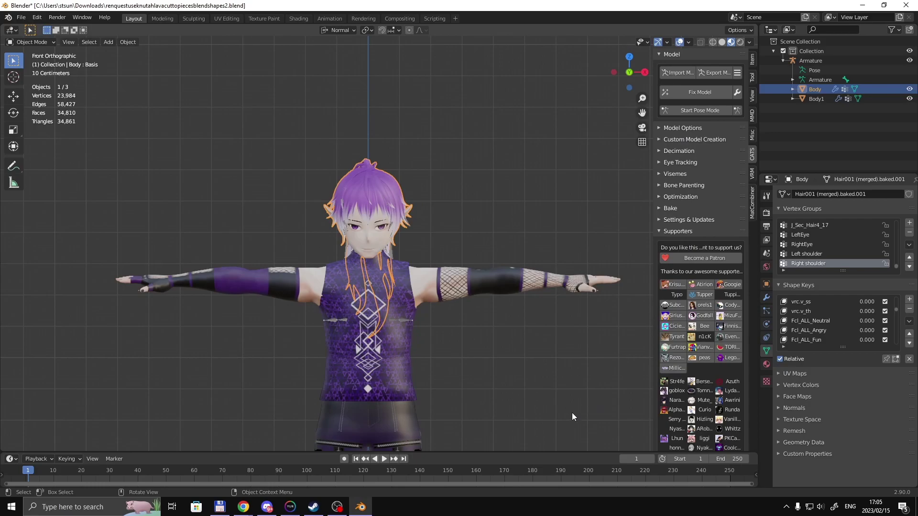
# Step: Switch to Chrome and download TemplateAvatarsUnityProject.zip through the Google Drive link on the LIV avatars page
pyautogui.press('super')
pyautogui.write('u')
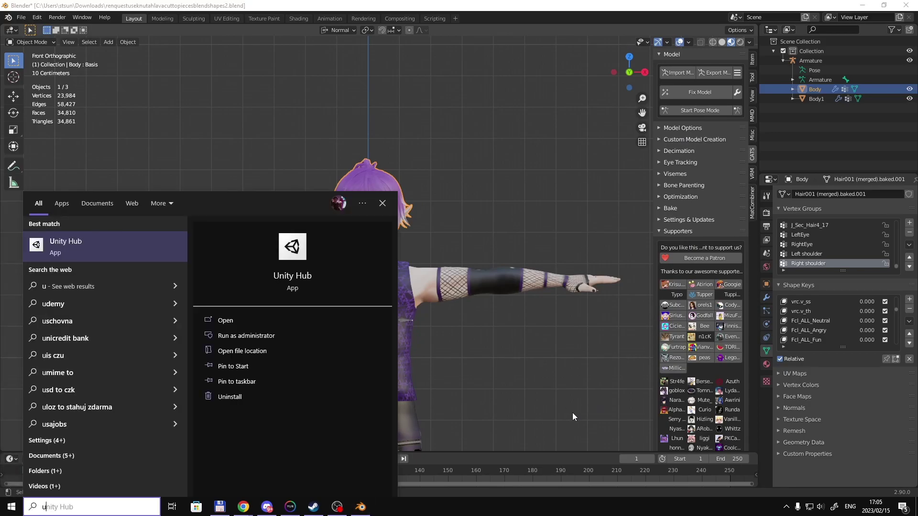
pyautogui.hotkey('alt', 'Tab')
pyautogui.hotkey('alt', 'Tab')
pyautogui.hotkey('alt', 'Tab')
pyautogui.hotkey('alt', 'Tab')
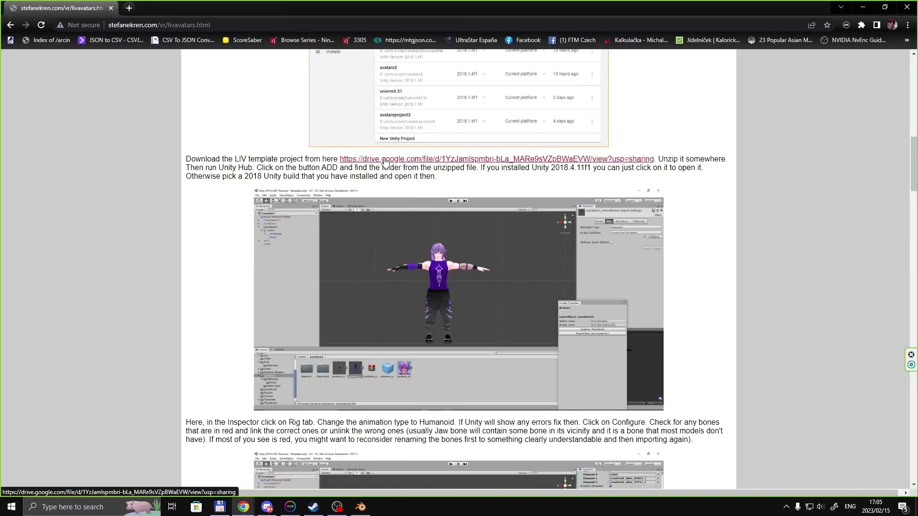
pyautogui.click(385, 160)
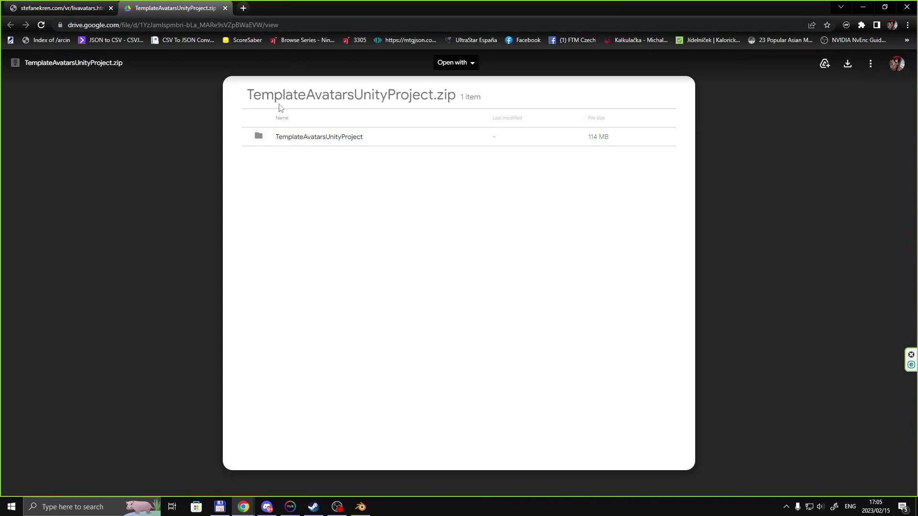
pyautogui.click(848, 65)
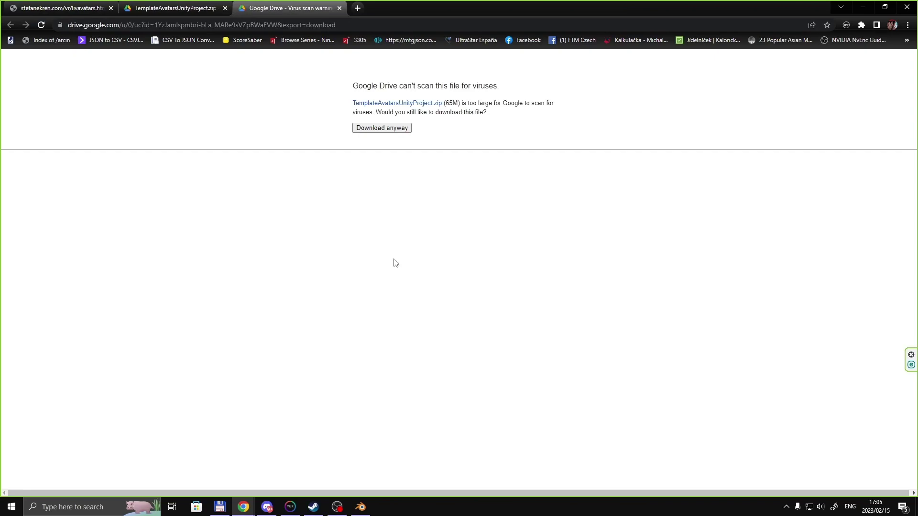
pyautogui.click(395, 130)
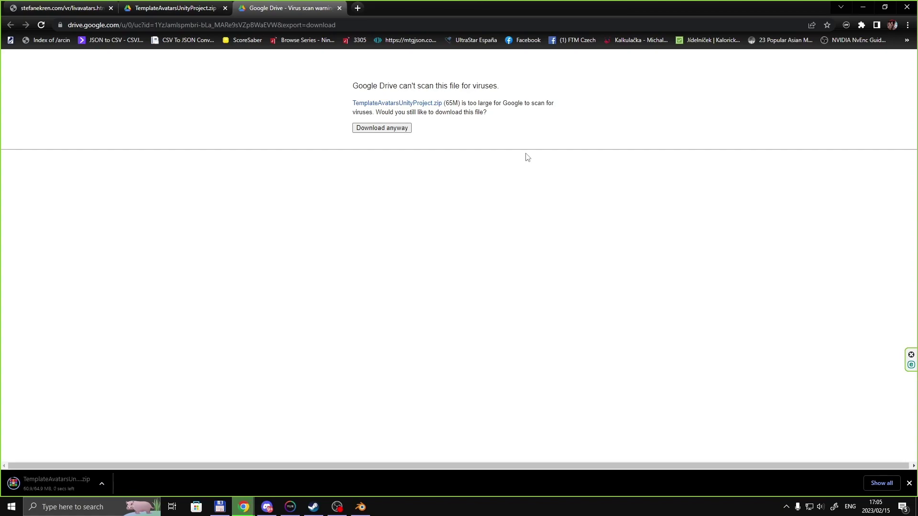
# Step: Switch to Total Commander, show the e:\unity project folder and open the downloaded TemplateAvatarsUnityProject (1) archive
pyautogui.hotkey('alt', 'Tab')
pyautogui.press('Tab')
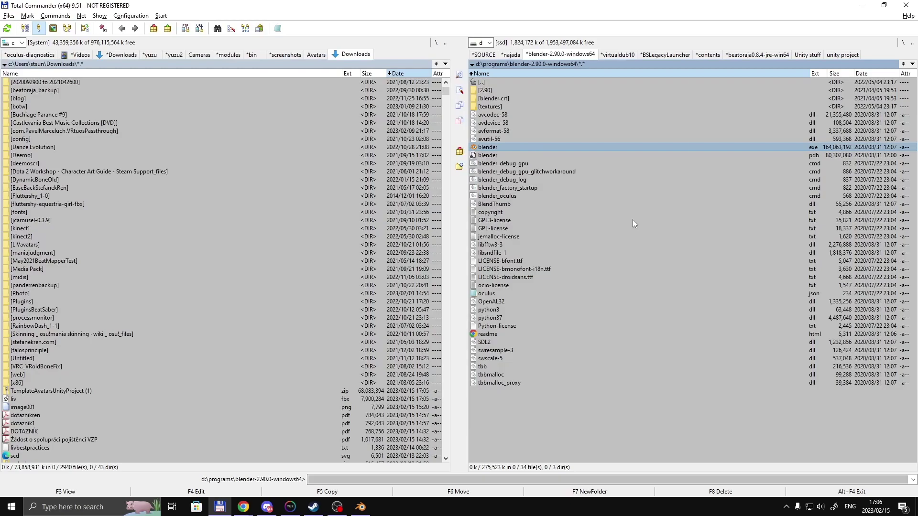
pyautogui.click(843, 55)
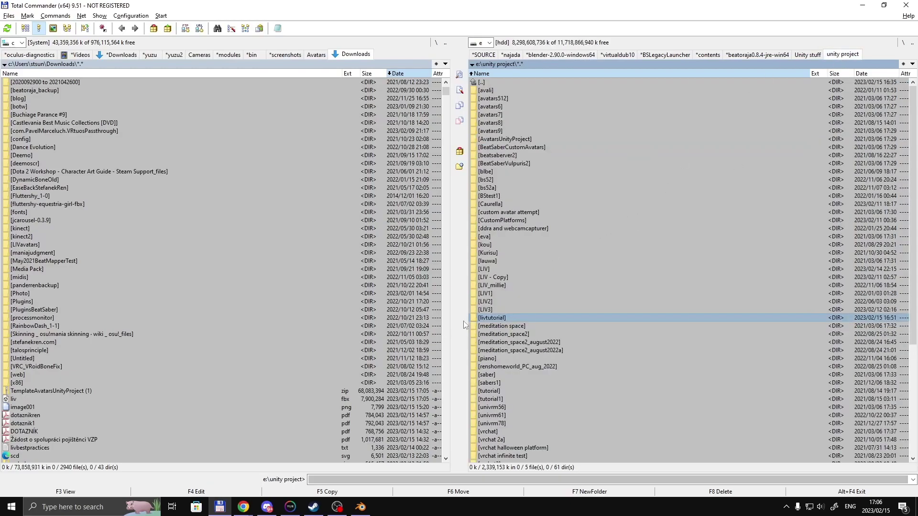
pyautogui.doubleClick(162, 393)
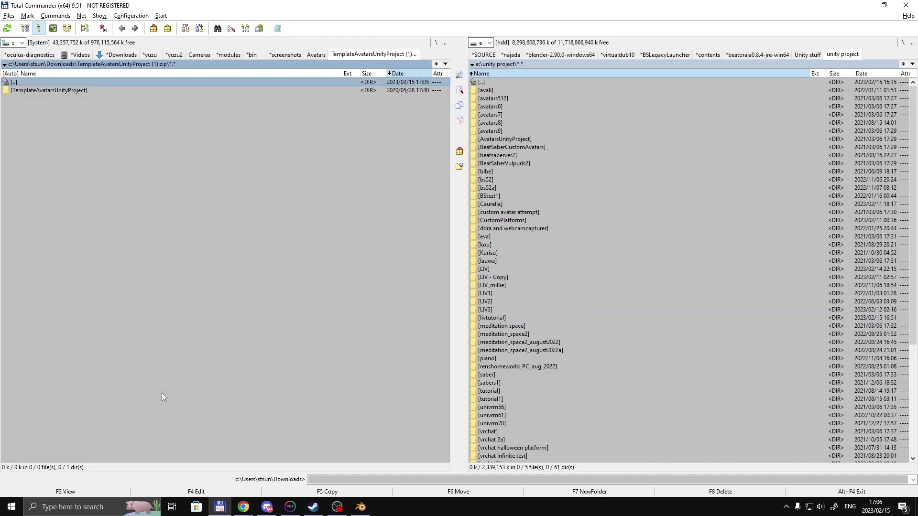
# Step: Create a folder named livtut1 inside e:\unity project and open it
pyautogui.press('Tab')
pyautogui.press('Return')
pyautogui.press('BackSpace')
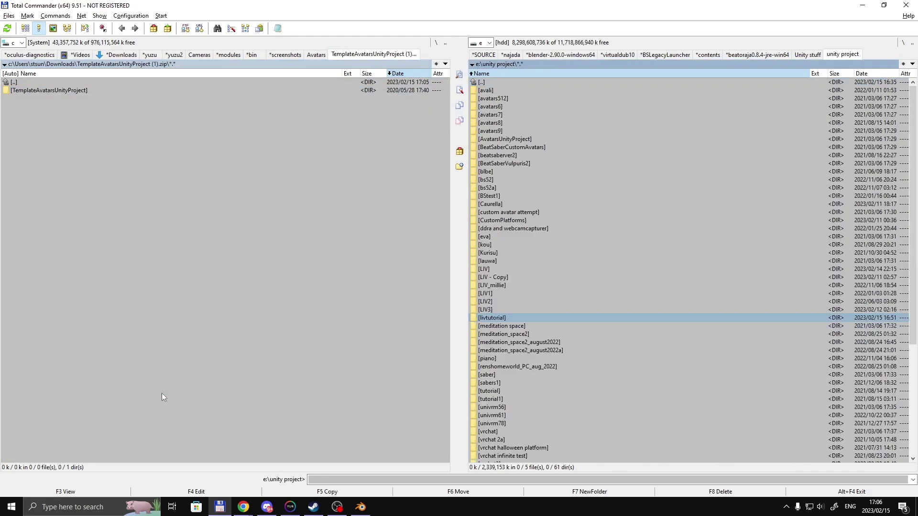
pyautogui.press('F7')
pyautogui.write('livtut1')
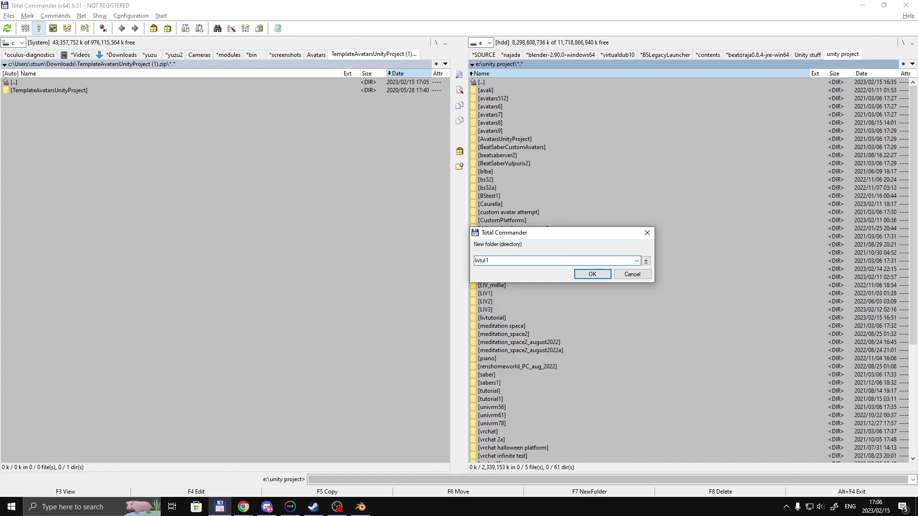
pyautogui.press('Return')
pyautogui.press('Return')
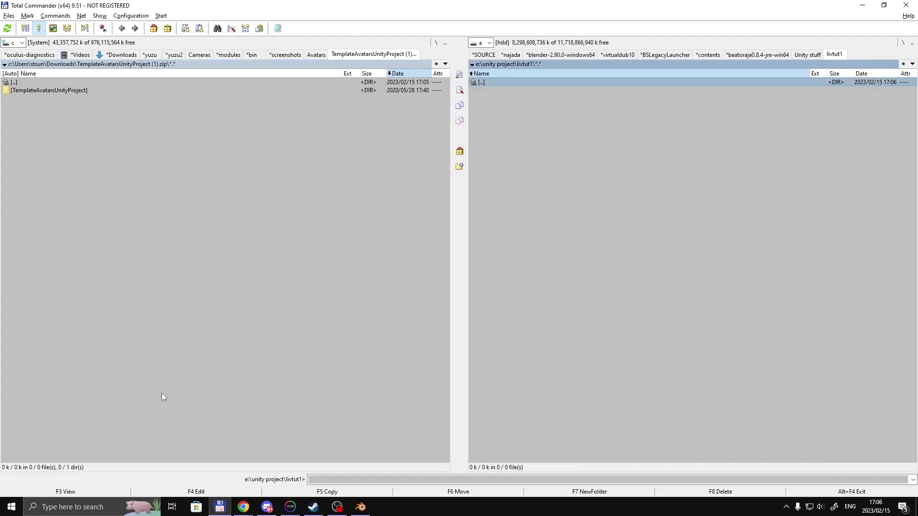
# Step: Unpack everything inside the archive's TemplateAvatarsUnityProject folder into the livtut1 folder
pyautogui.press('Tab')
pyautogui.press('Return')
pyautogui.press('Insert')
pyautogui.press('Insert')
pyautogui.press('Insert')
pyautogui.press('Insert')
pyautogui.press('Insert')
pyautogui.press('Insert')
pyautogui.press('Insert')
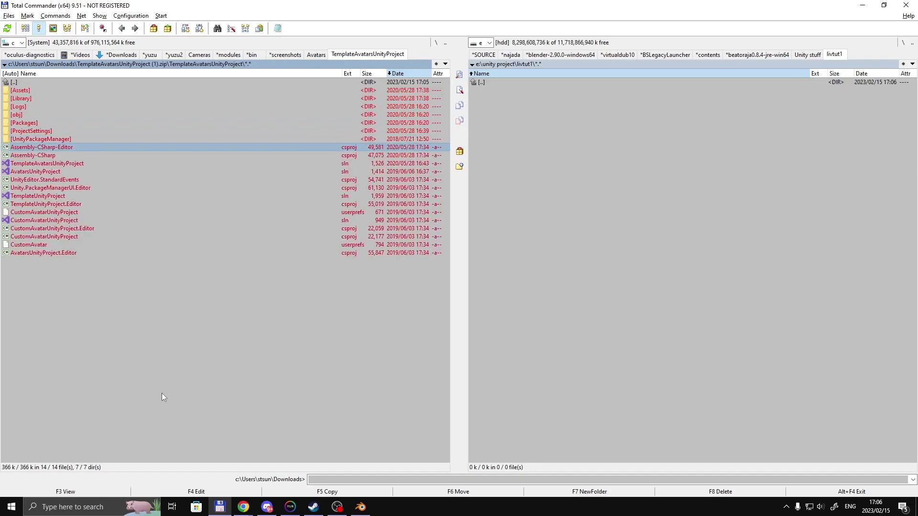
pyautogui.press('F5')
pyautogui.press('Return')
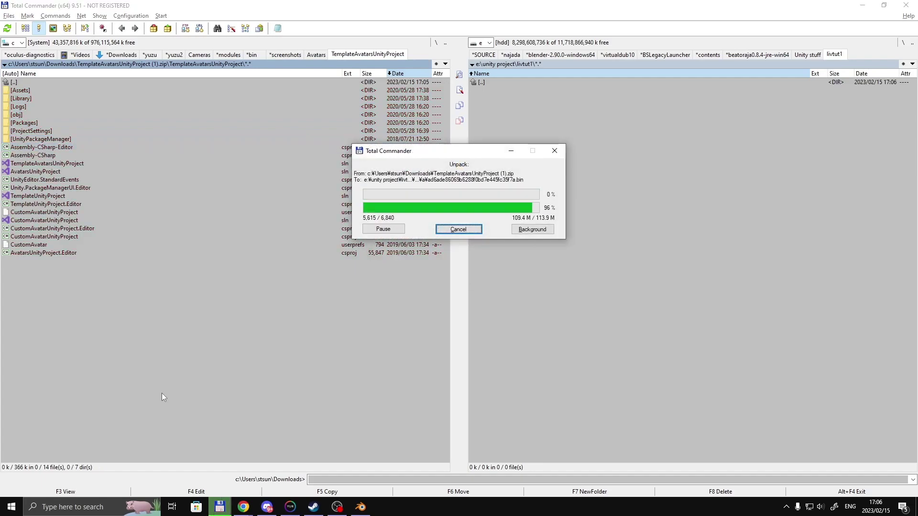
# Step: Launch Unity Hub and add the livtut1 folder from E:\unity project as a project
pyautogui.press('super')
pyautogui.write('unity')
pyautogui.press('Return')
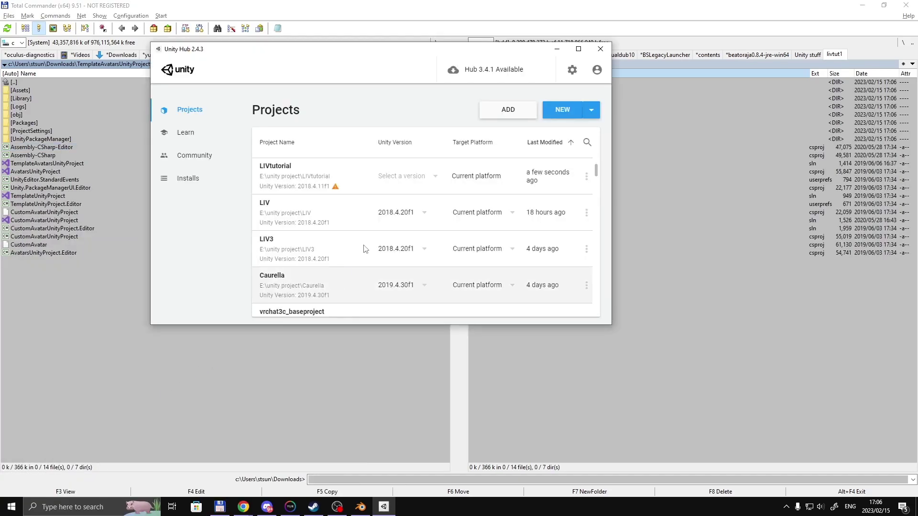
pyautogui.click(497, 118)
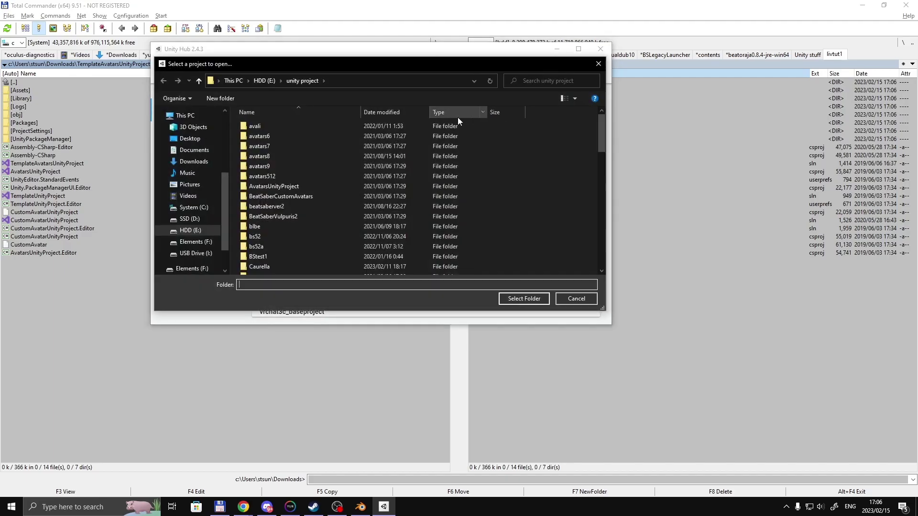
pyautogui.scroll(-3, 332, 210)
pyautogui.scroll(-3, 316, 219)
pyautogui.click(306, 198)
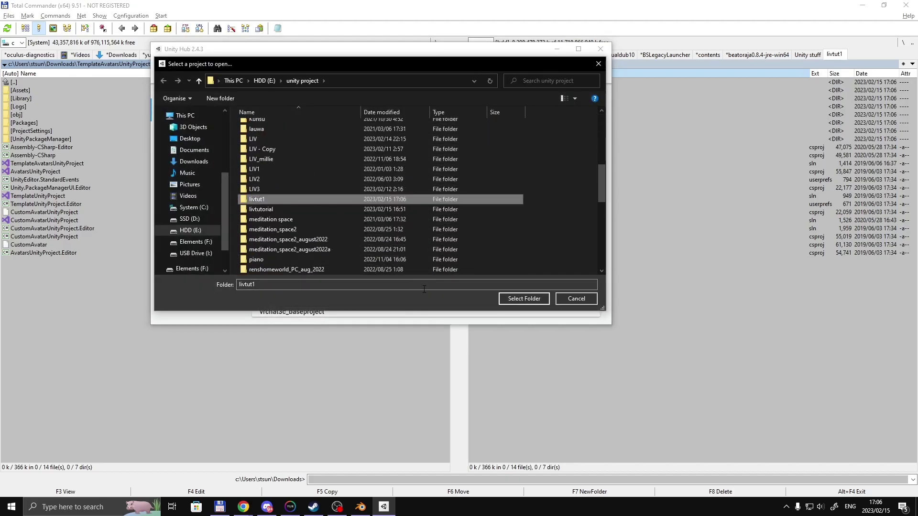
pyautogui.click(510, 298)
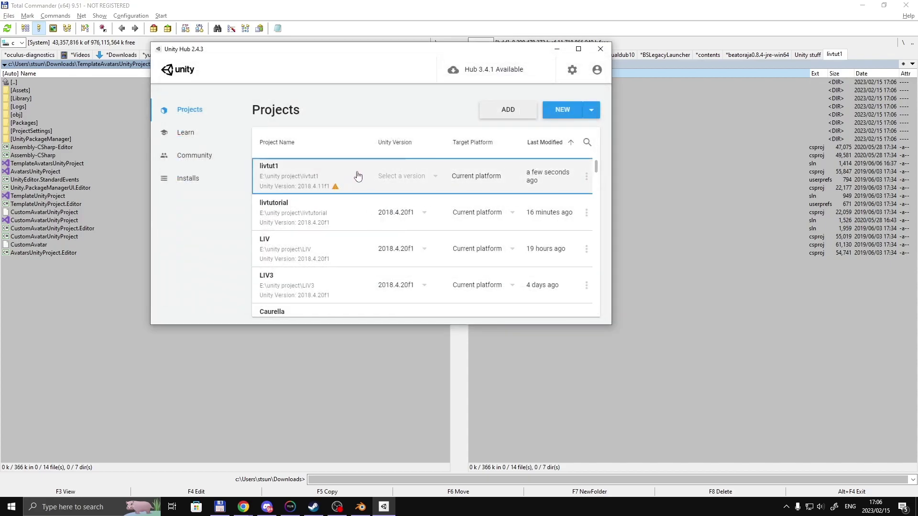
# Step: Set the livtut1 project's Unity version to 2018.4.20f1
pyautogui.click(399, 176)
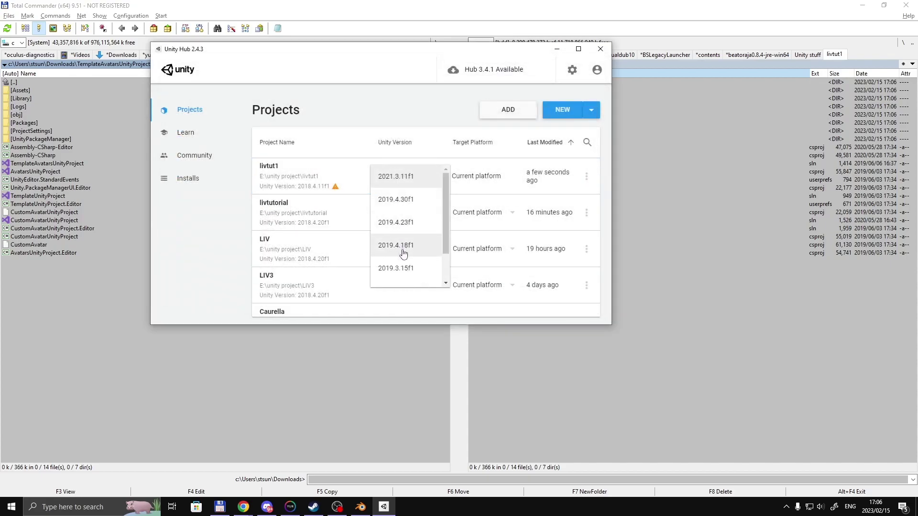
pyautogui.scroll(-1, 404, 268)
pyautogui.scroll(-1, 404, 274)
pyautogui.click(462, 205)
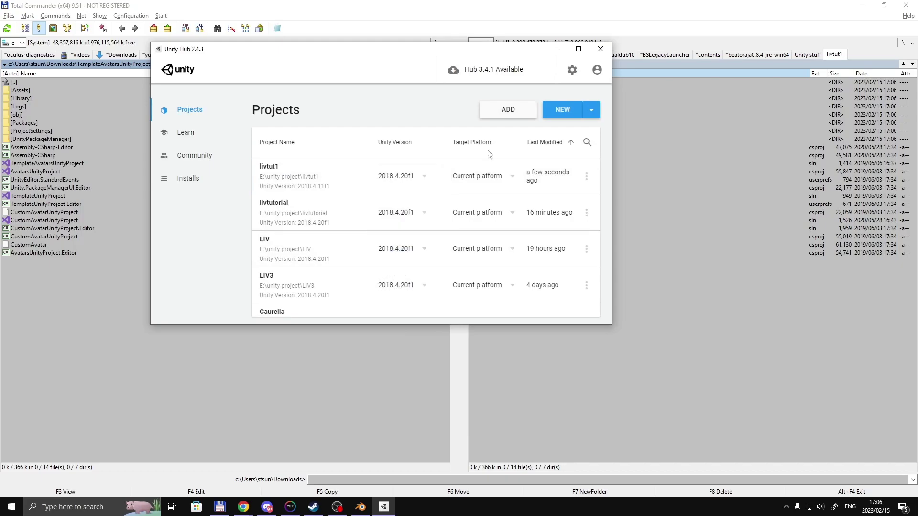
# Step: Open the livtut1 project, accept its upgrade to the newer Unity version and maximize the Unity editor window
pyautogui.click(333, 180)
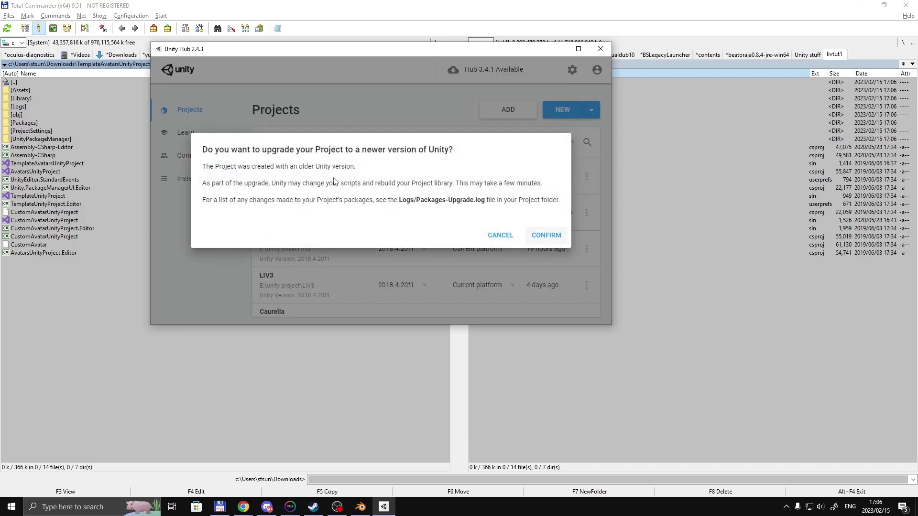
pyautogui.click(548, 238)
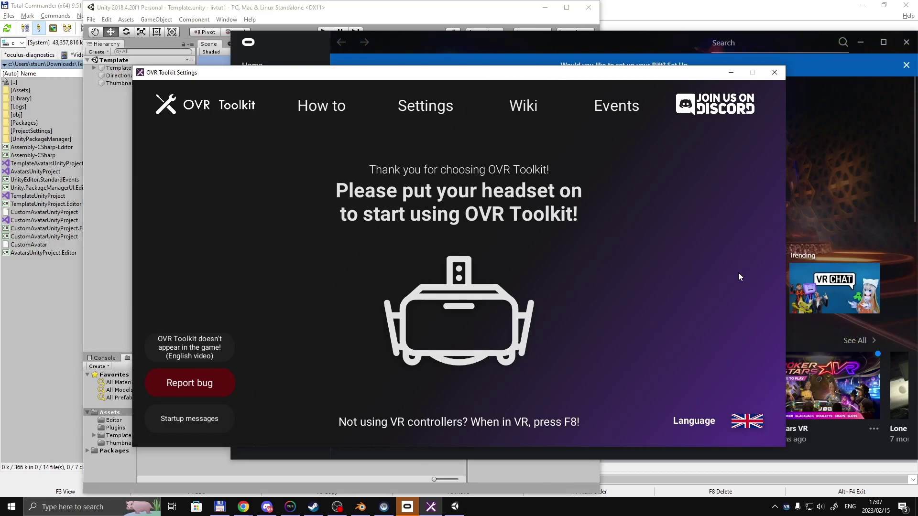
pyautogui.click(566, 7)
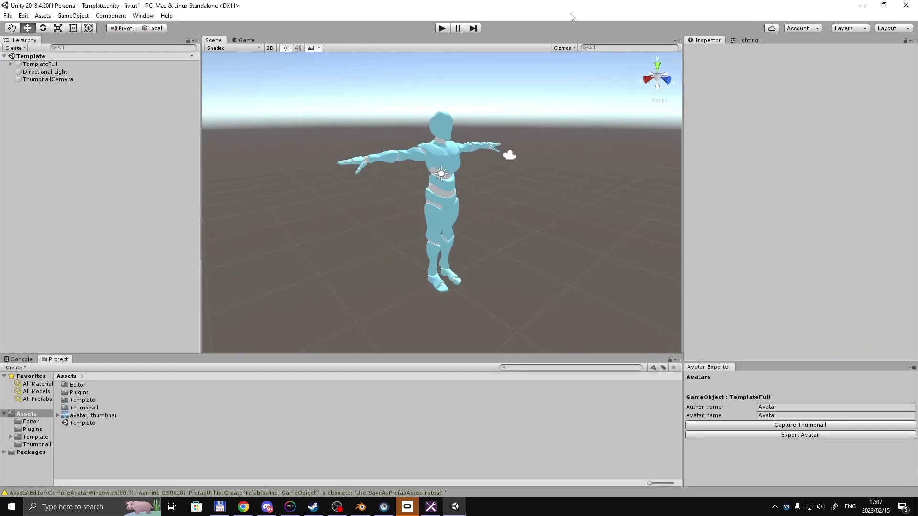
# Step: Create a folder named ren inside Assets and open it
pyautogui.rightClick(37, 415)
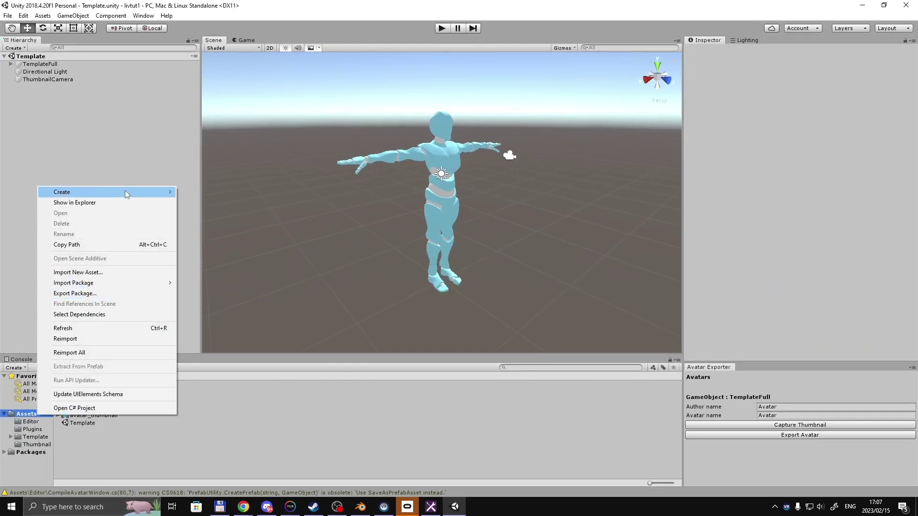
pyautogui.moveTo(124, 191)
pyautogui.click(241, 147)
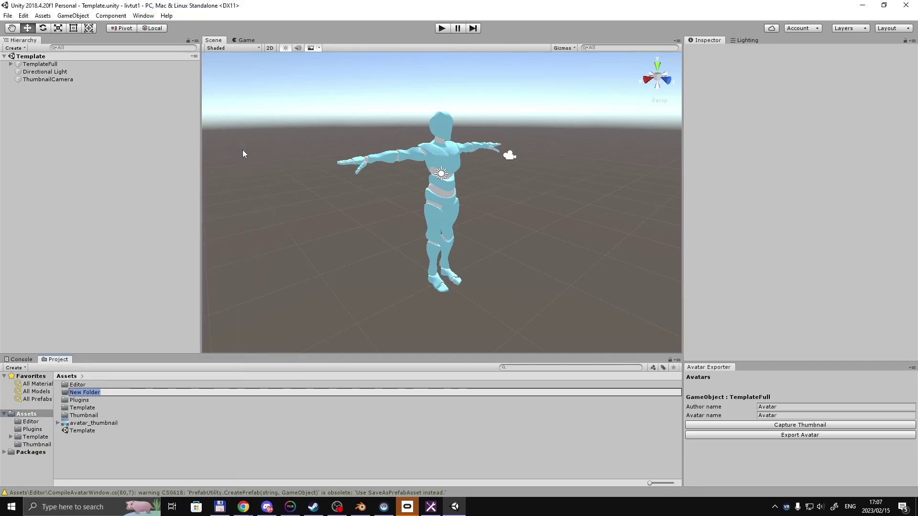
pyautogui.write('ren')
pyautogui.press('Return')
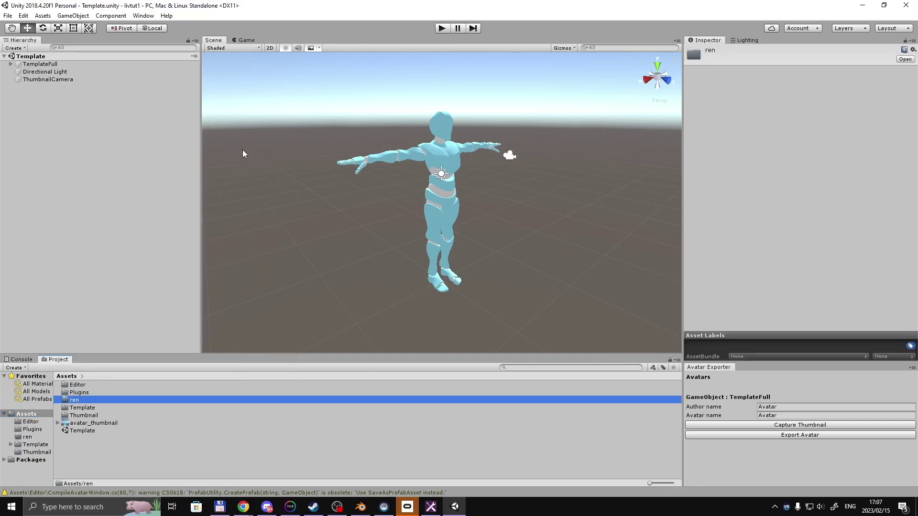
pyautogui.press('Return')
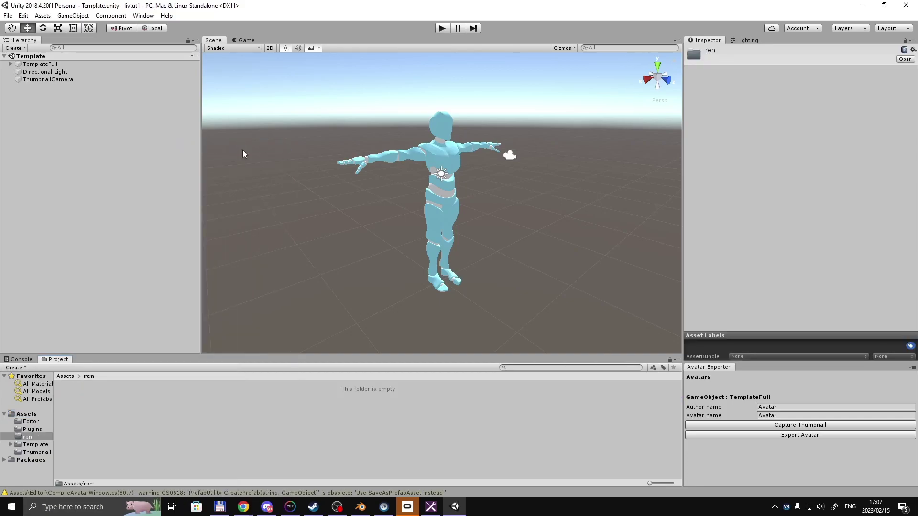
# Step: Import liv.fbx from the Downloads folder as a new asset into the ren folder
pyautogui.rightClick(341, 423)
pyautogui.click(447, 279)
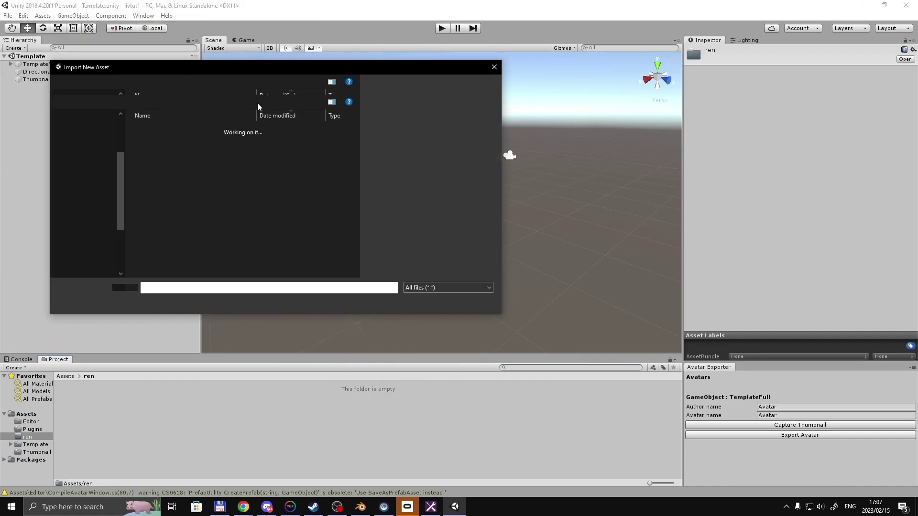
pyautogui.write('liv')
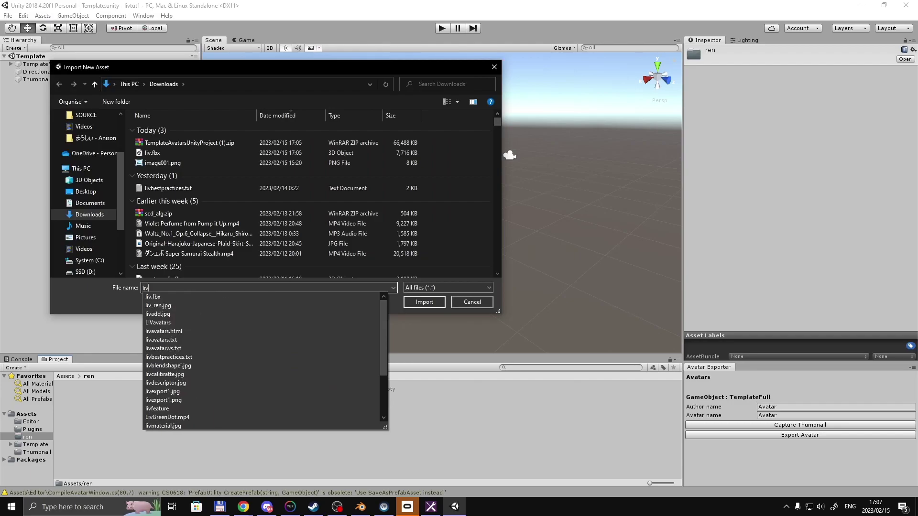
pyautogui.press('Down')
pyautogui.press('Return')
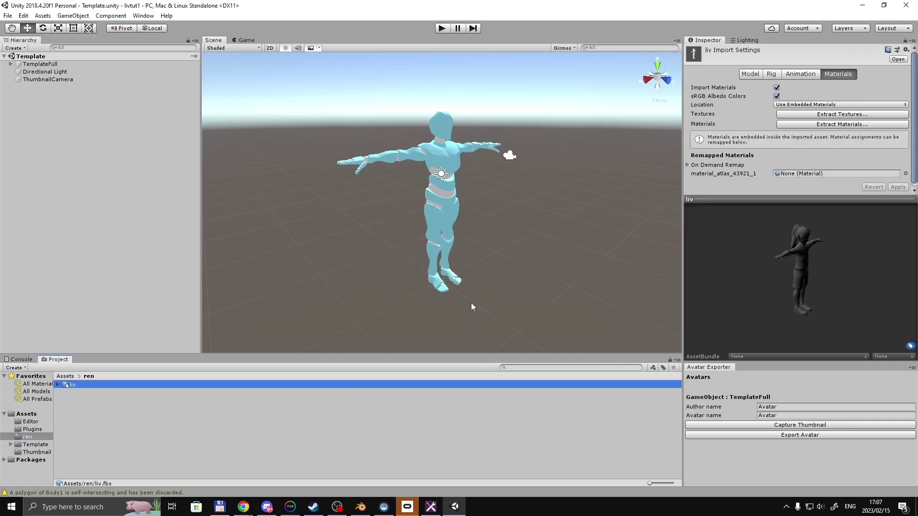
# Step: Set the liv model's rig animation type to Humanoid and apply the change
pyautogui.click(773, 75)
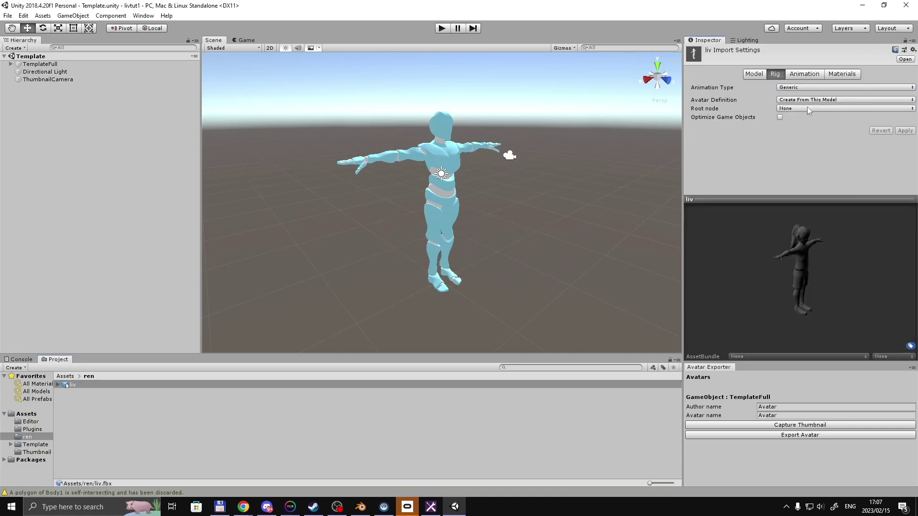
pyautogui.click(814, 87)
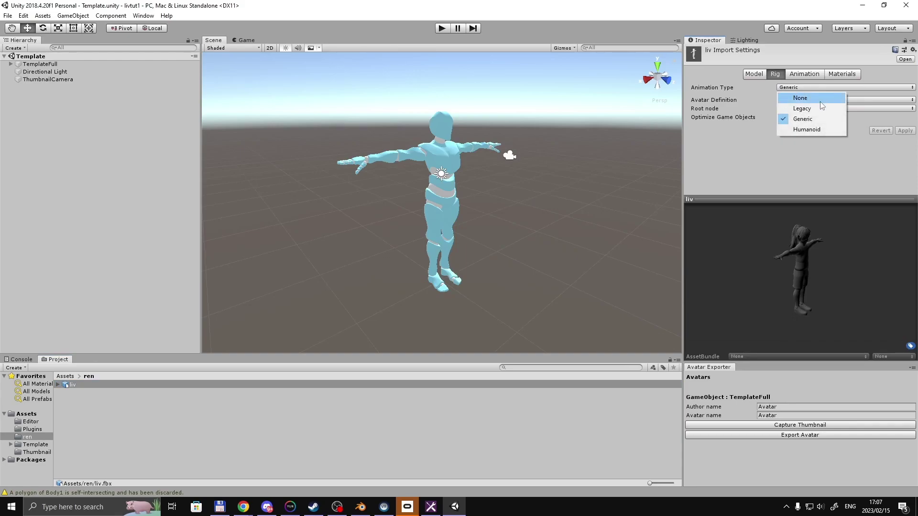
pyautogui.click(832, 133)
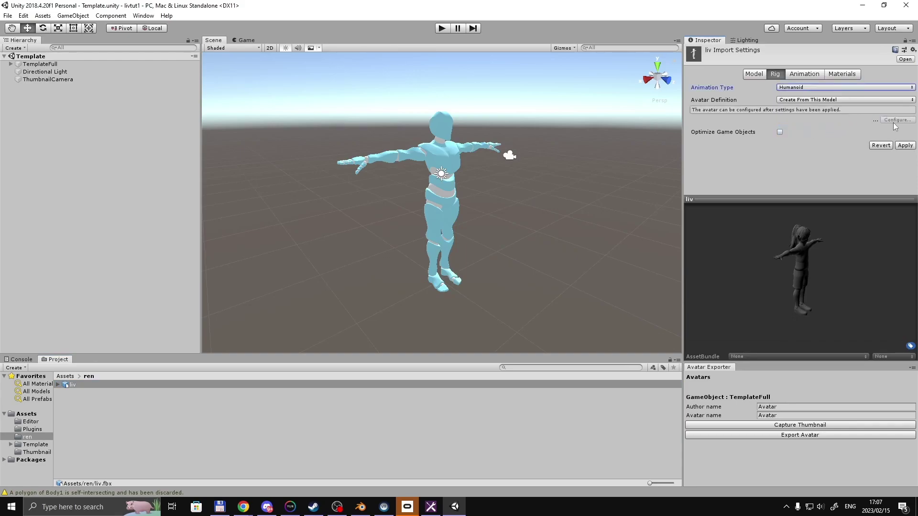
pyautogui.click(904, 146)
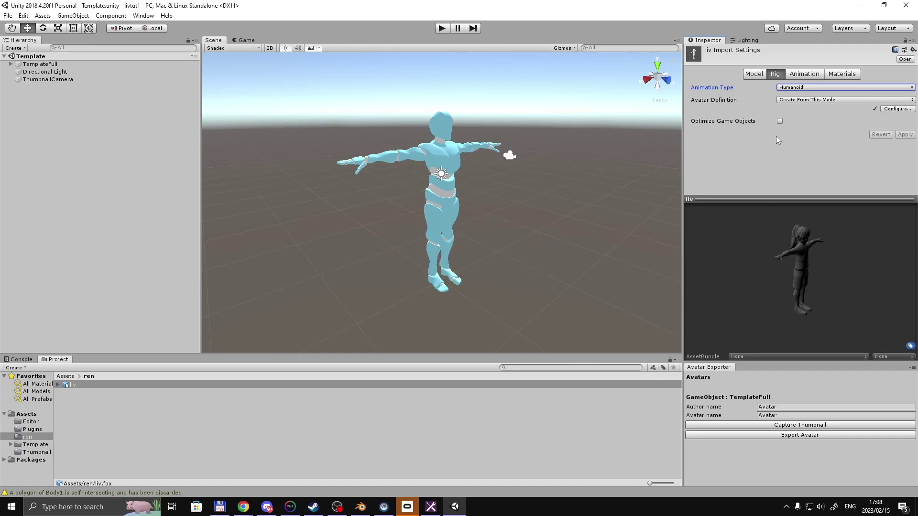
# Step: Open the liv avatar's configuration and check the body bone mapping from the spine through the arms and legs
pyautogui.click(897, 110)
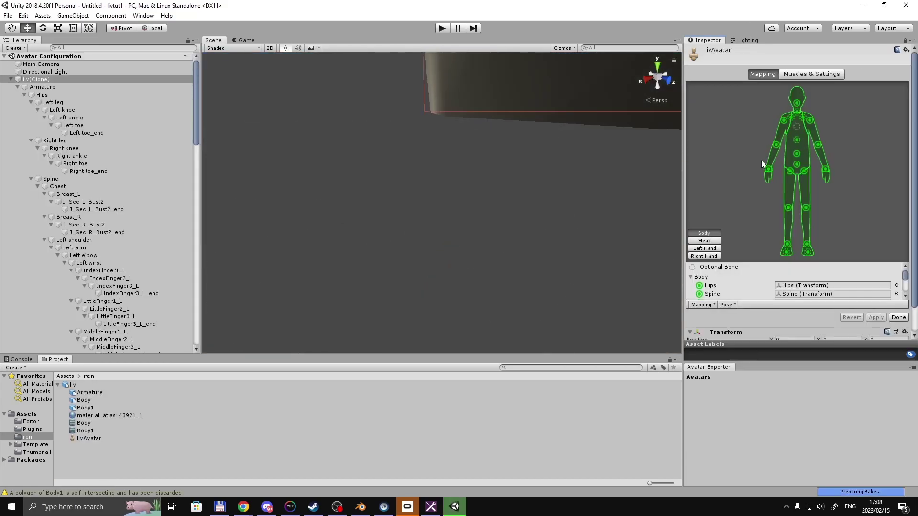
pyautogui.scroll(-1, 756, 279)
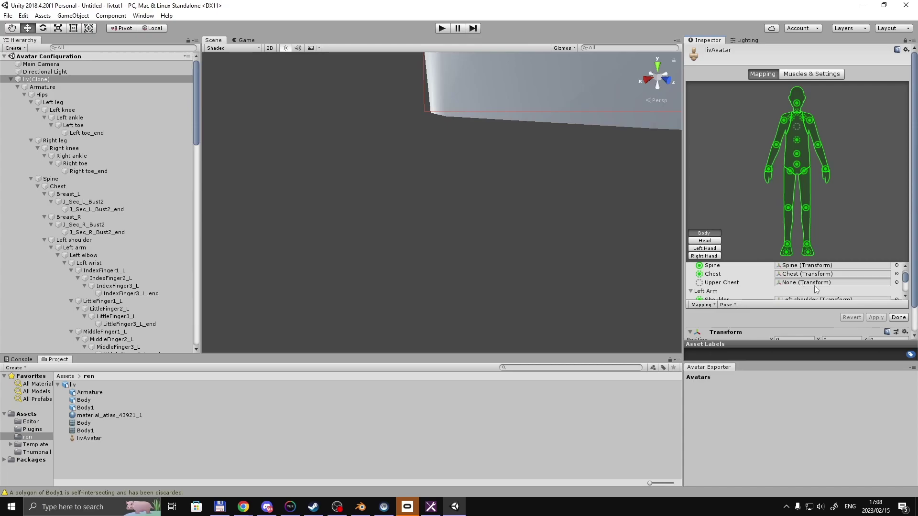
pyautogui.scroll(-1, 816, 289)
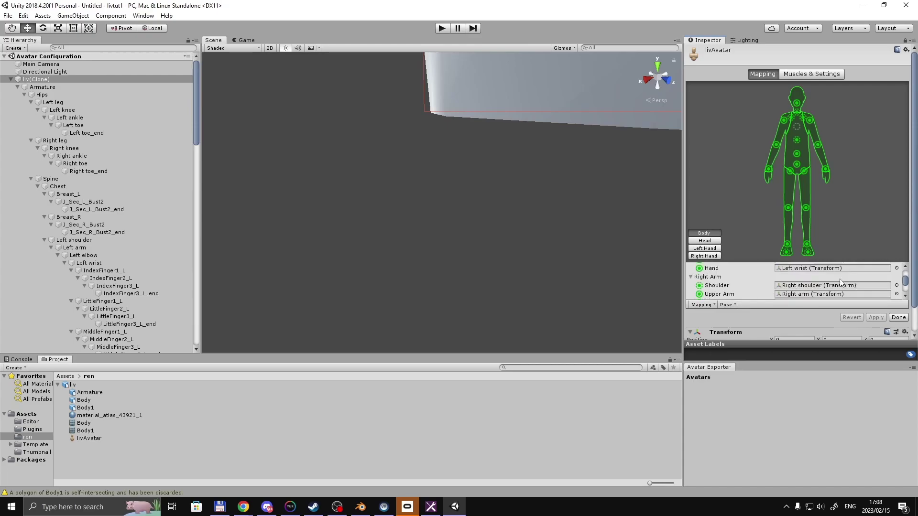
pyautogui.scroll(-1, 867, 292)
pyautogui.scroll(-1, 865, 293)
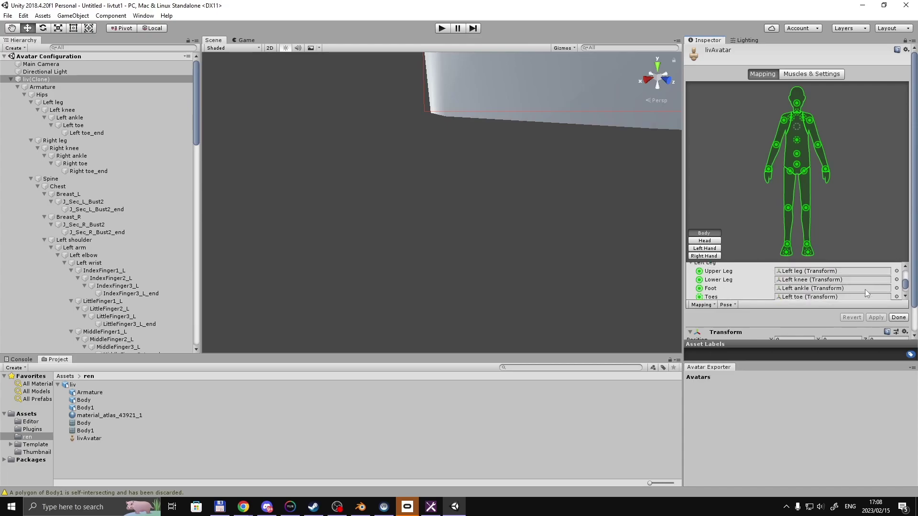
pyautogui.scroll(-1, 866, 293)
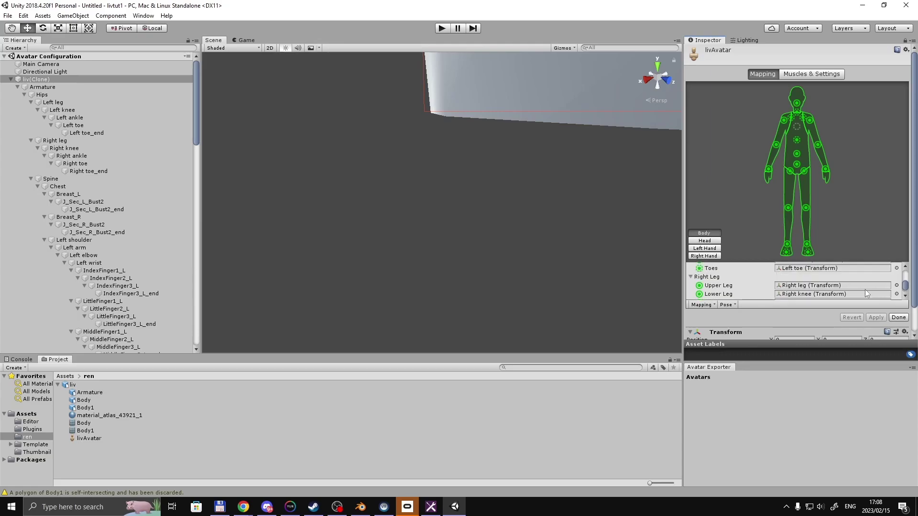
pyautogui.scroll(-1, 867, 293)
# Step: Set the Jaw bone in the head mapping to None, apply the mapping and leave the avatar configuration
pyautogui.click(716, 241)
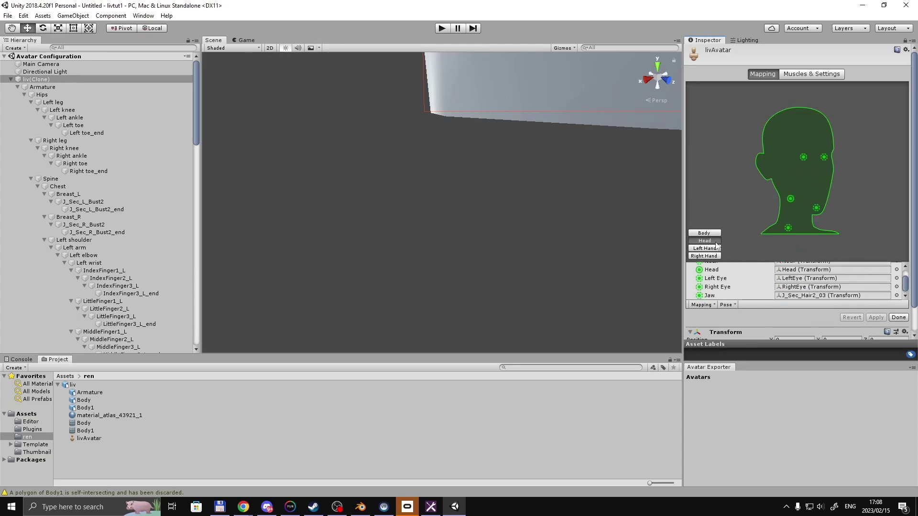
pyautogui.scroll(1, 815, 293)
pyautogui.scroll(-1, 844, 288)
pyautogui.click(897, 295)
pyautogui.write('none')
pyautogui.press('Return')
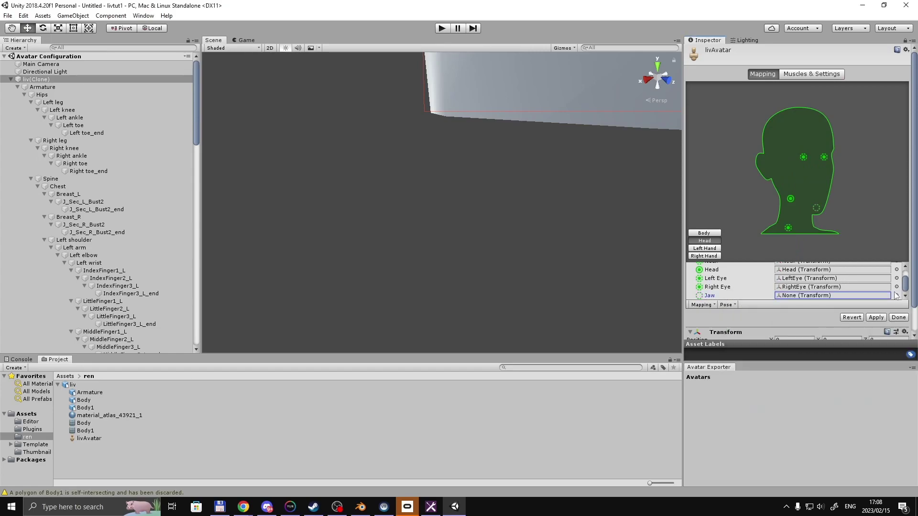
pyautogui.click(876, 317)
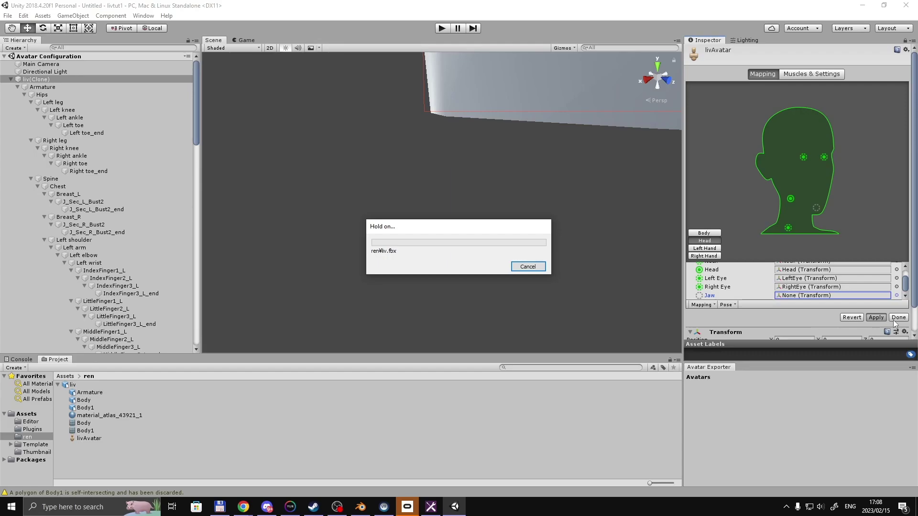
pyautogui.click(896, 319)
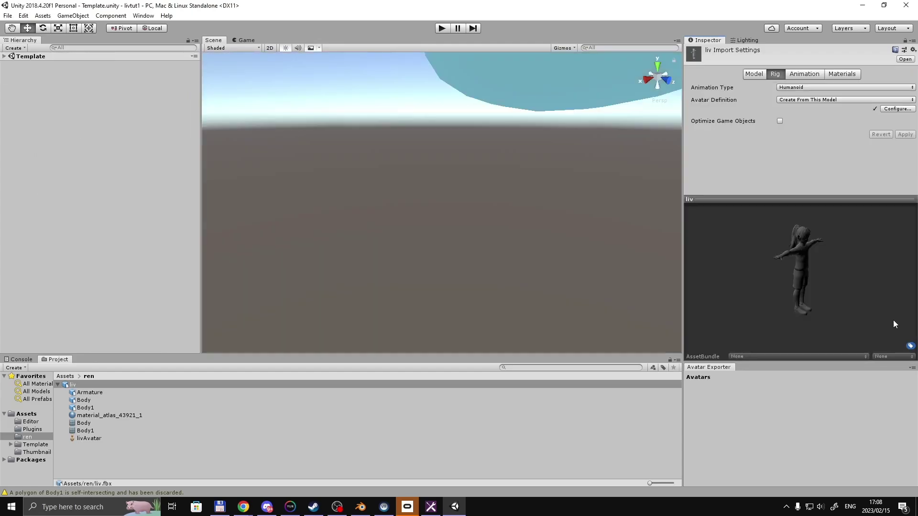
# Step: Deactivate the TemplateFull object in the Template scene
pyautogui.click(4, 57)
pyautogui.click(43, 64)
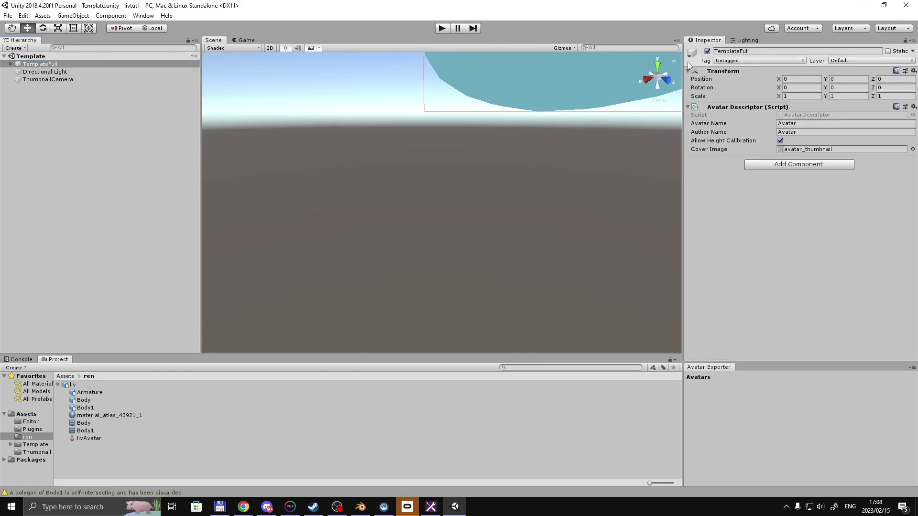
pyautogui.press('f')
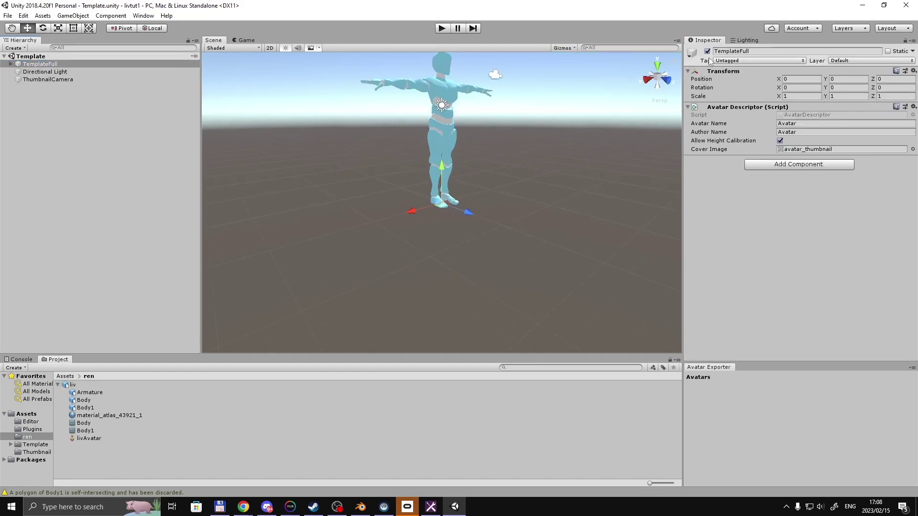
pyautogui.click(707, 51)
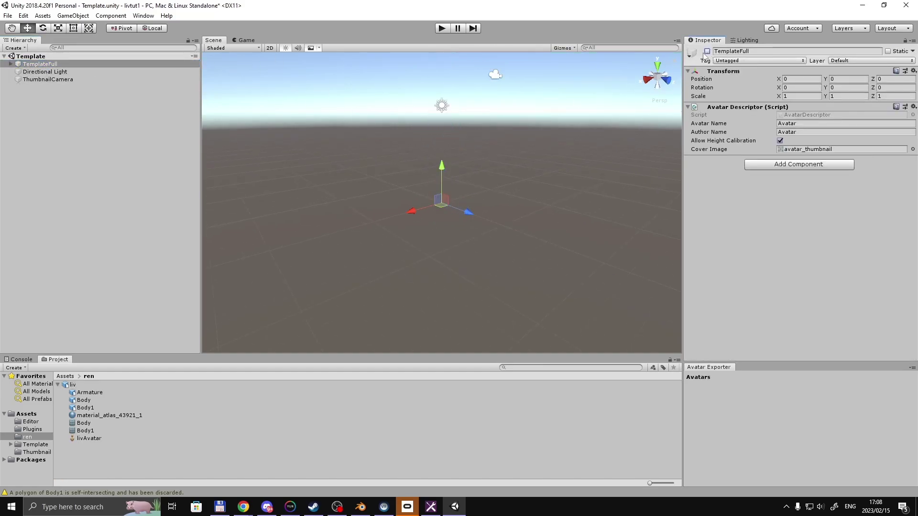
# Step: Extract the liv model's textures into a new folder named Materials inside the ren folder
pyautogui.click(74, 386)
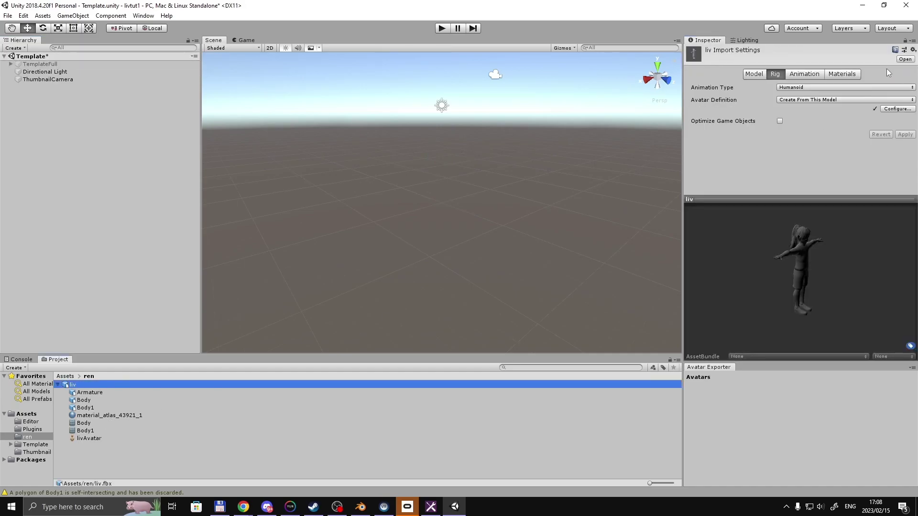
pyautogui.click(844, 74)
pyautogui.click(805, 115)
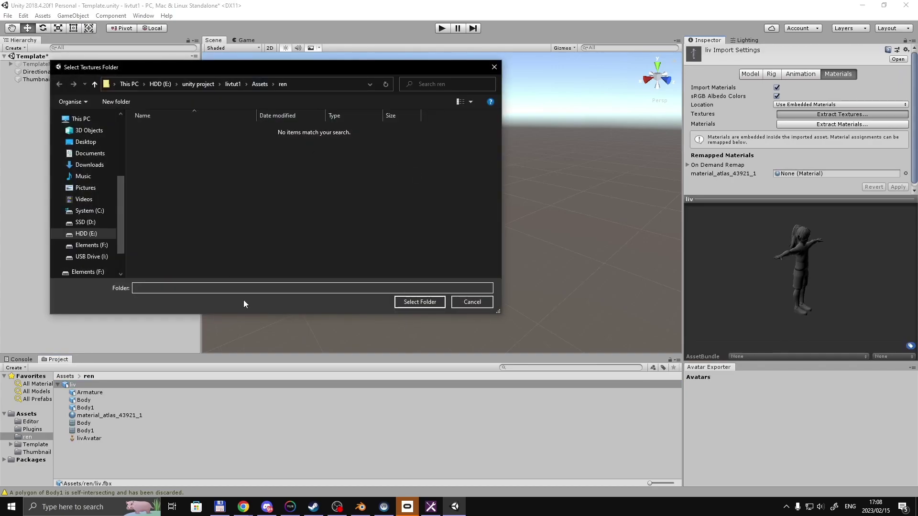
pyautogui.rightClick(204, 178)
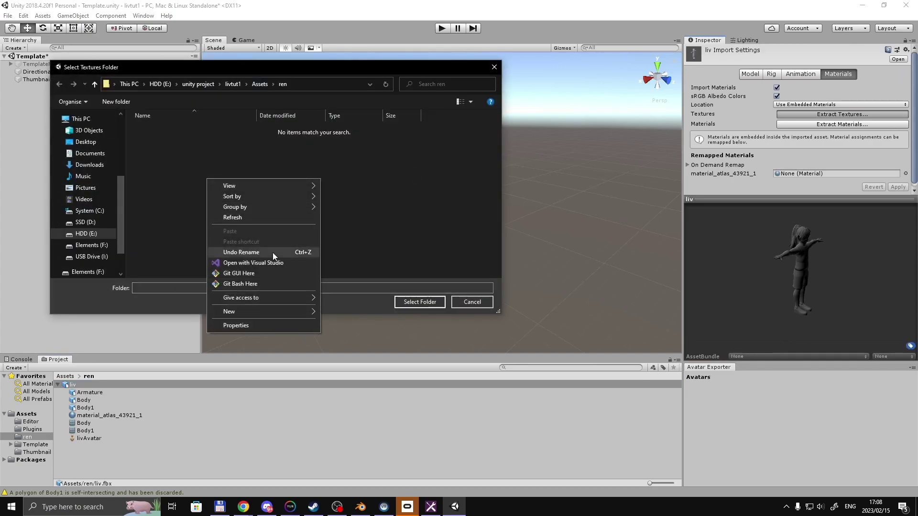
pyautogui.moveTo(269, 312)
pyautogui.click(354, 312)
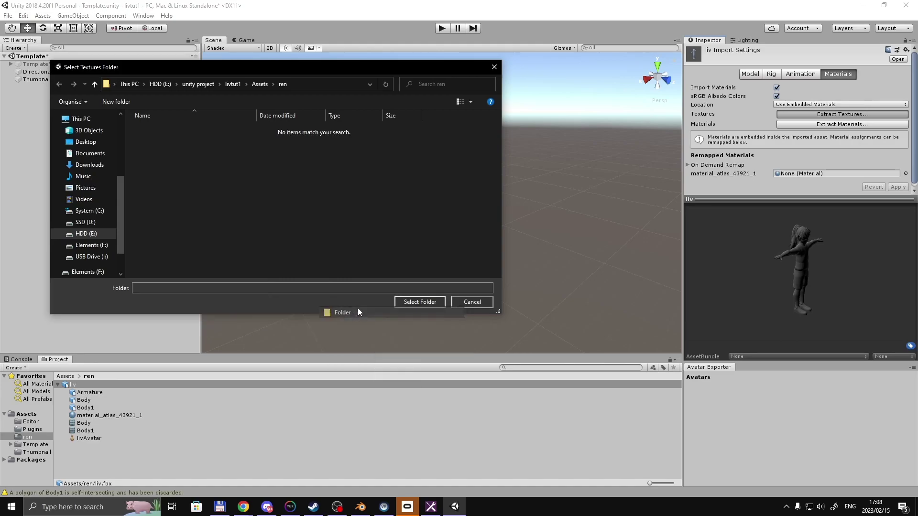
pyautogui.write('Materials')
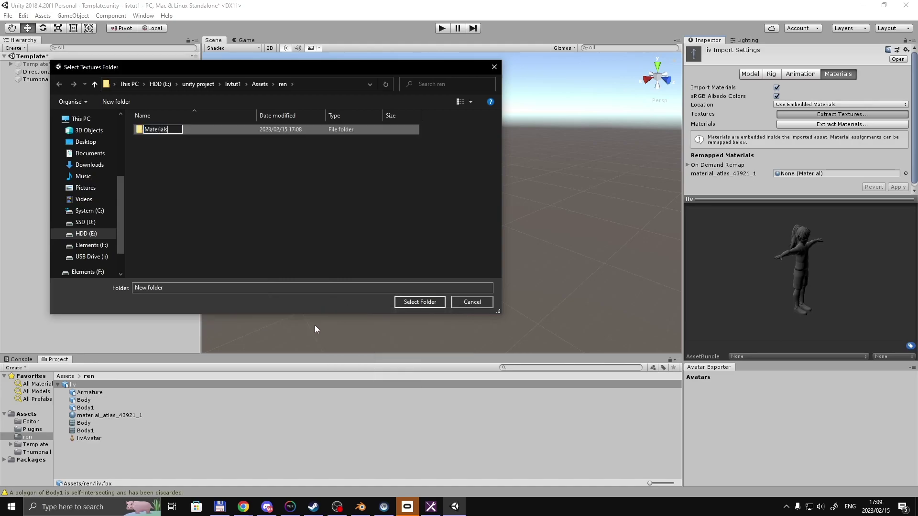
pyautogui.press('Return')
pyautogui.click(420, 302)
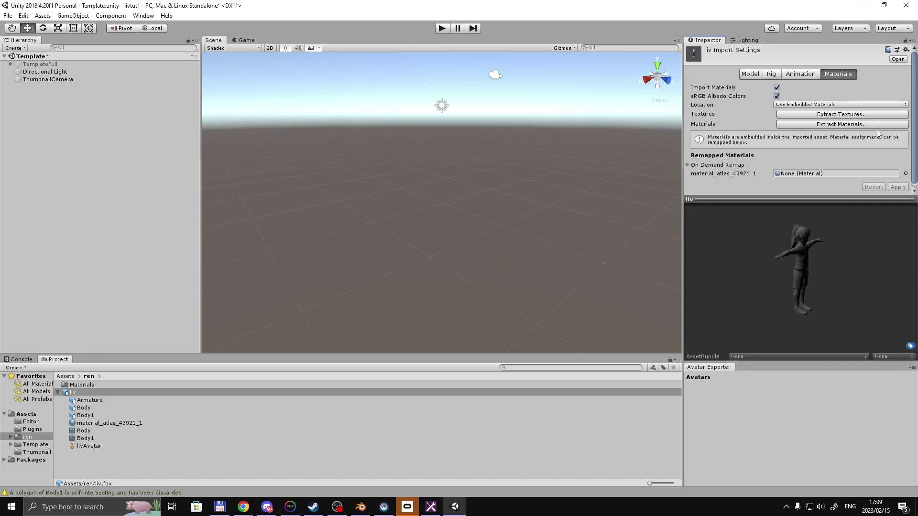
# Step: Extract the liv model's materials into the Materials folder
pyautogui.click(880, 125)
pyautogui.click(184, 130)
pyautogui.click(407, 304)
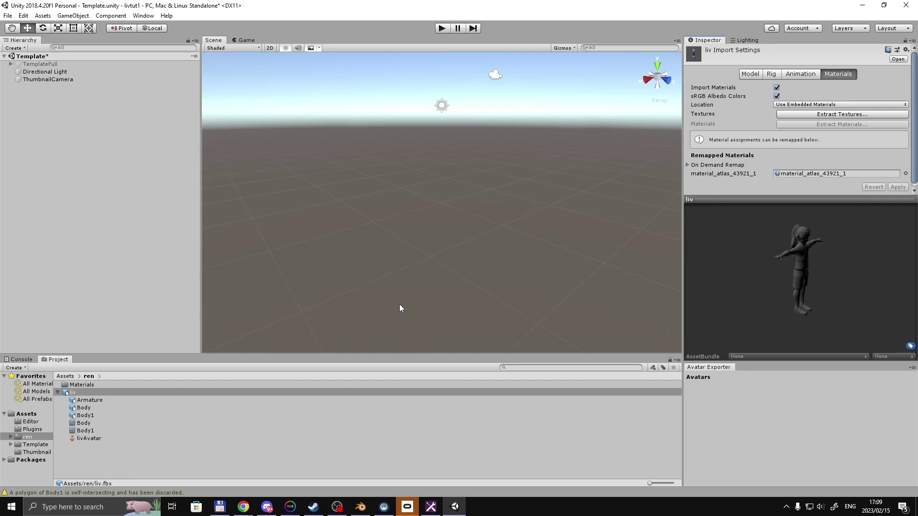
pyautogui.click(127, 389)
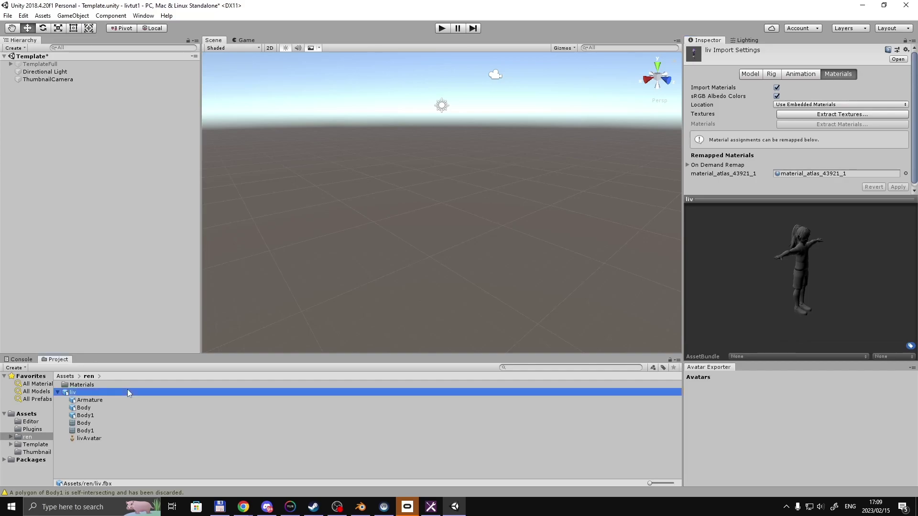
pyautogui.doubleClick(68, 393)
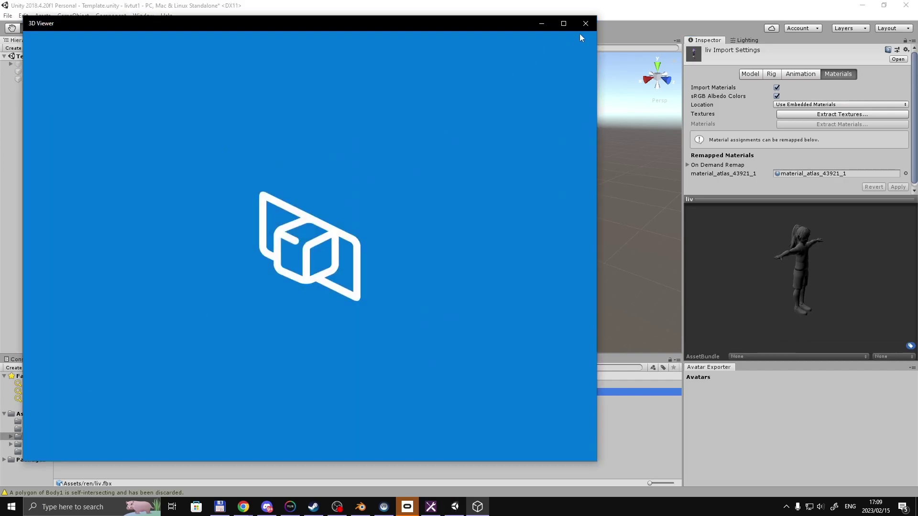
pyautogui.click(585, 23)
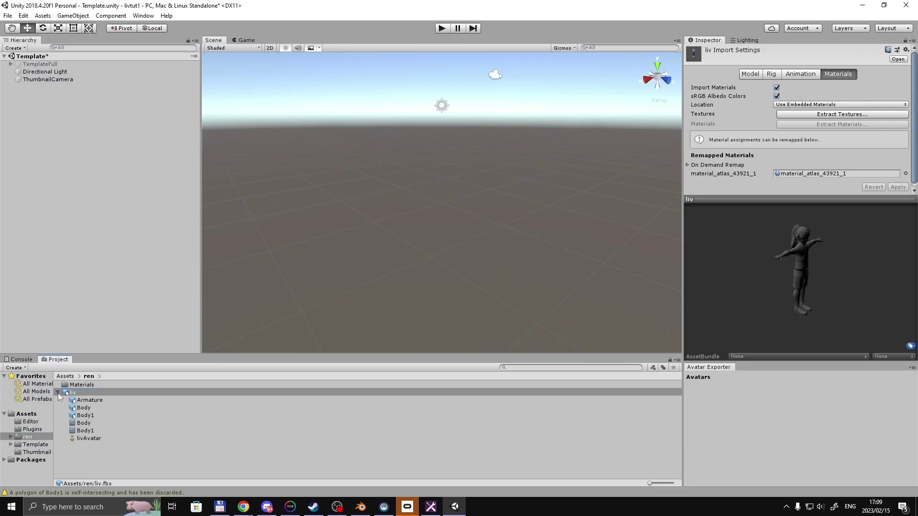
# Step: Place the liv model in the scene and set its position to X 0, Y 0, Z 0
pyautogui.click(58, 392)
pyautogui.moveTo(64, 393); pyautogui.dragTo(489, 239)
pyautogui.click(806, 88)
pyautogui.write('0')
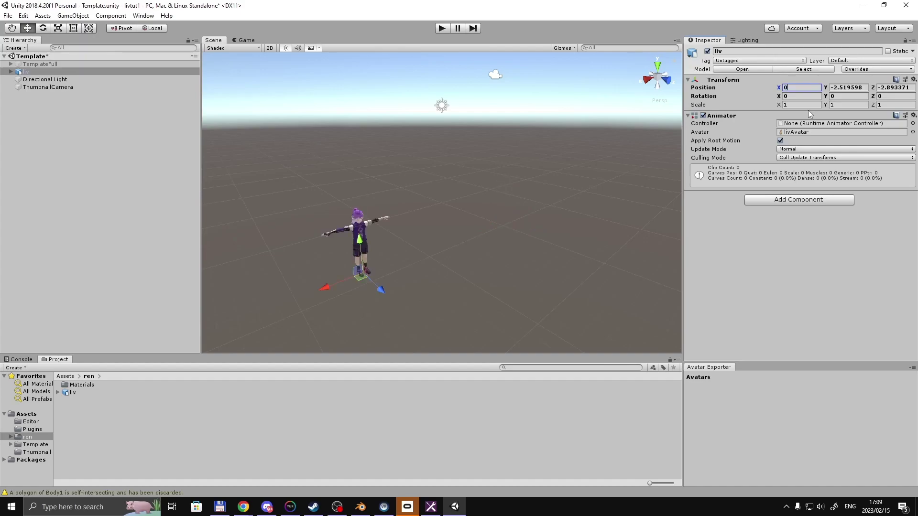
pyautogui.press('Tab')
pyautogui.write('0')
pyautogui.press('Tab')
pyautogui.write('0')
pyautogui.scroll(3, 660, 70)
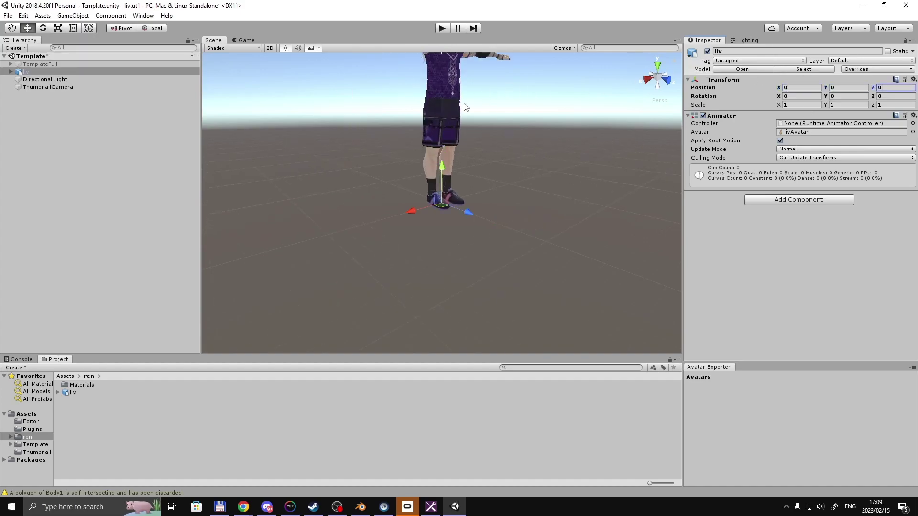
# Step: Show the avatar straight from the front in the scene view
pyautogui.click(442, 115)
pyautogui.click(663, 78)
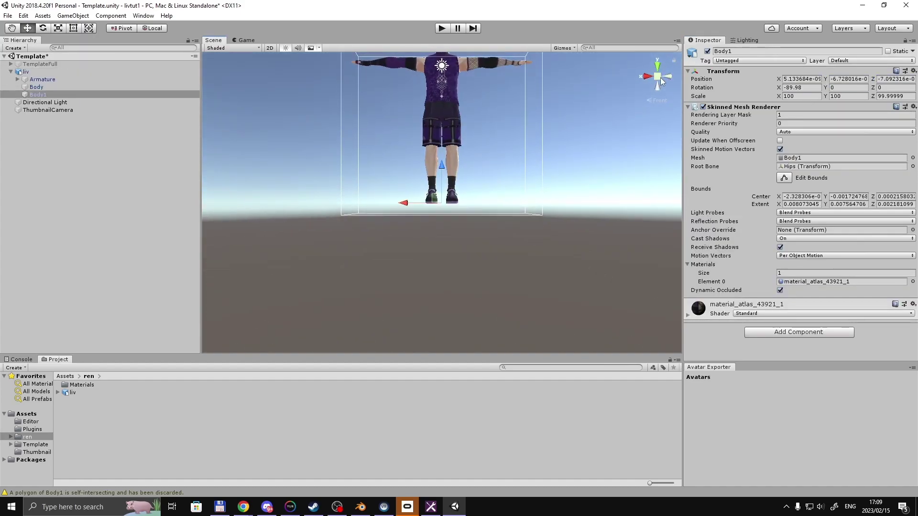
pyautogui.click(658, 78)
pyautogui.scroll(3, 544, 177)
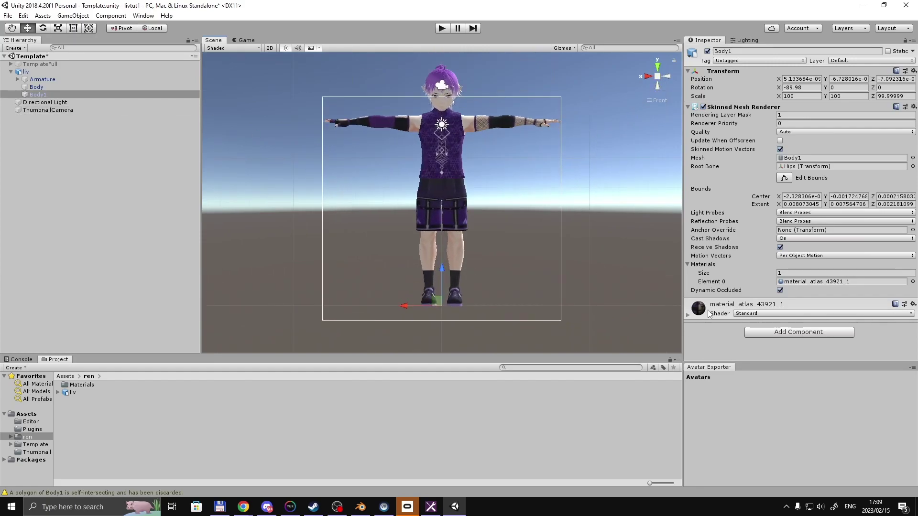
# Step: Select material_atlas_43921_1 in the Materials folder and check its shader setting
pyautogui.doubleClick(92, 384)
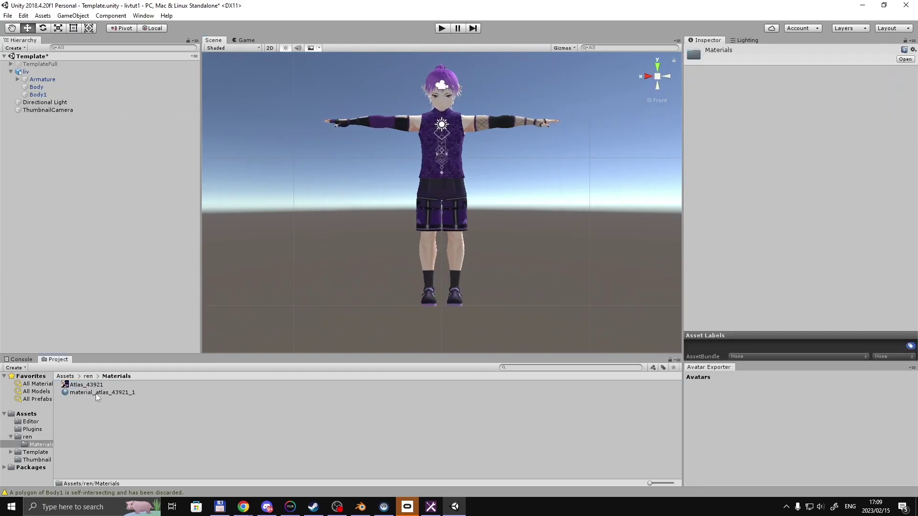
pyautogui.click(95, 392)
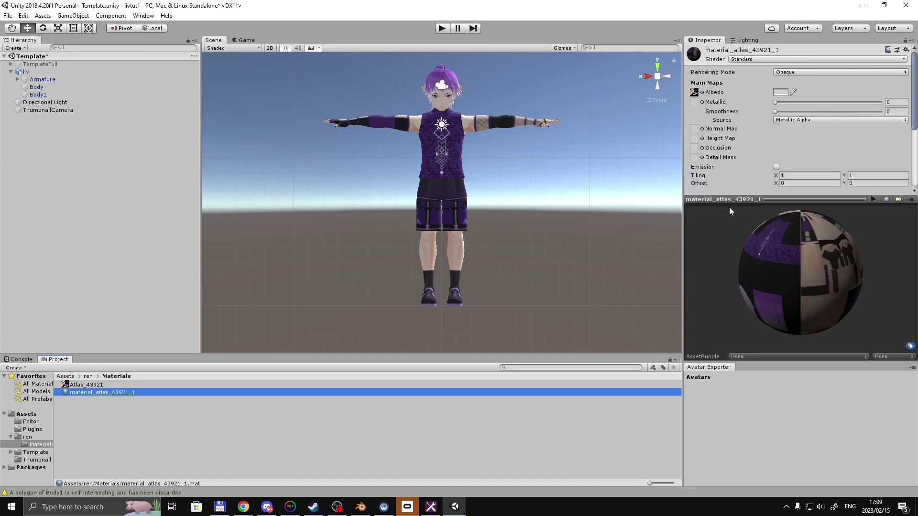
pyautogui.click(770, 58)
pyautogui.click(769, 59)
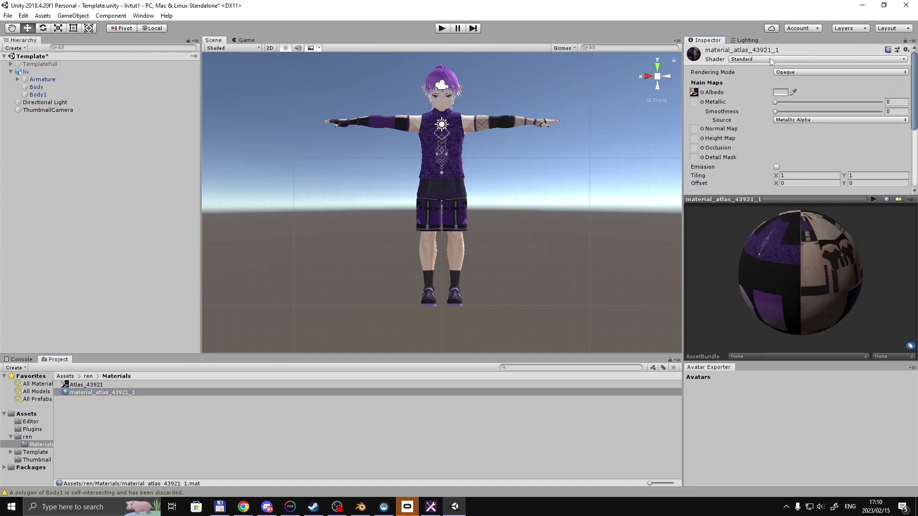
# Step: Start importing a custom package and browse to the folder E:\unity stuff
pyautogui.click(23, 15)
pyautogui.moveTo(43, 15)
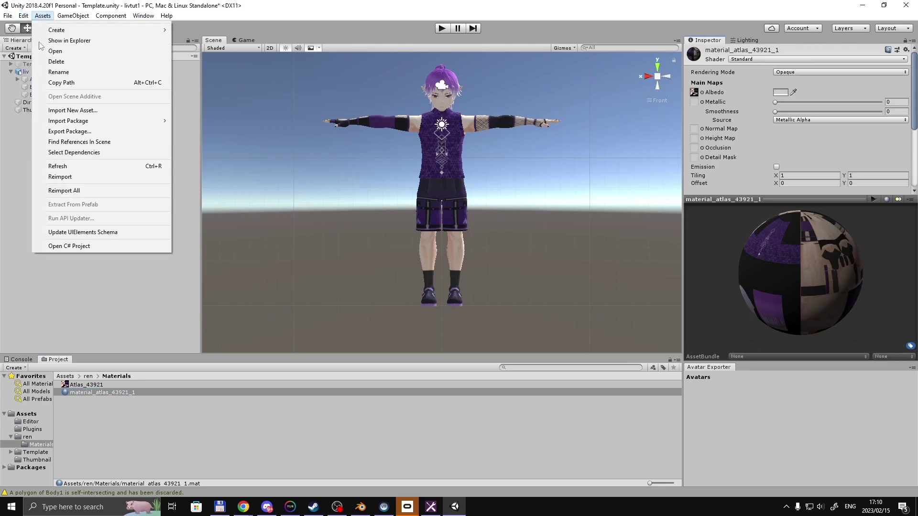
pyautogui.moveTo(96, 120)
pyautogui.click(182, 120)
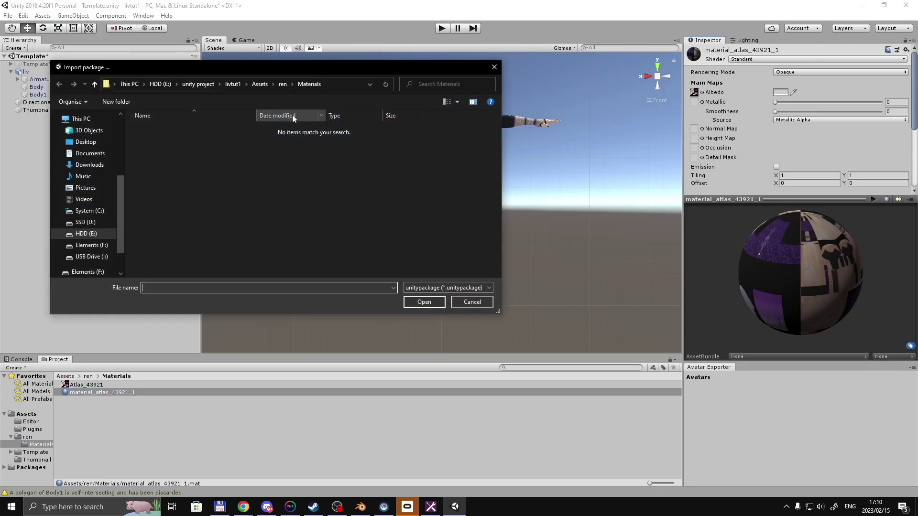
pyautogui.click(344, 84)
pyautogui.press('End')
pyautogui.hotkey('ctrl', 'shift', 'Left')
pyautogui.hotkey('ctrl', 'shift', 'Left')
pyautogui.hotkey('ctrl', 'shift', 'Left')
pyautogui.hotkey('ctrl', 'shift', 'Left')
pyautogui.hotkey('ctrl', 'shift', 'Left')
pyautogui.write('stuff')
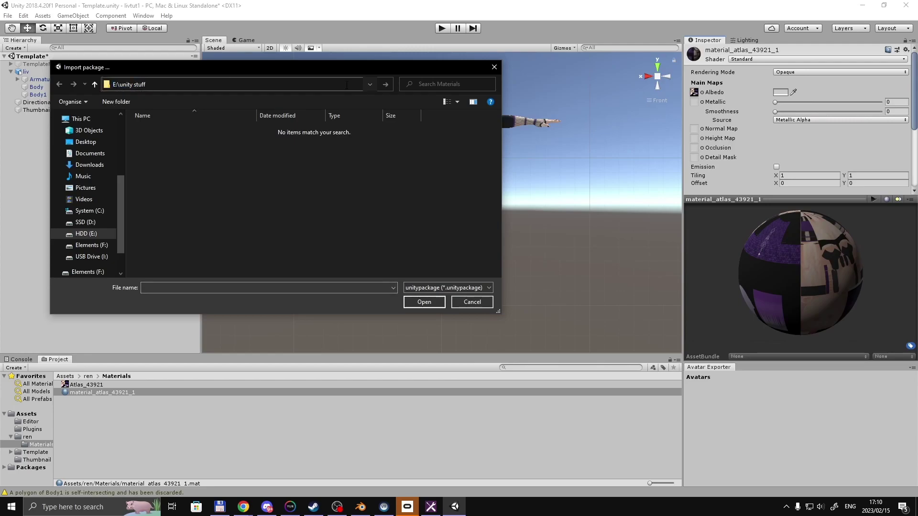
pyautogui.write('\\')
pyautogui.press('Return')
# Step: Import the complete NoeNoe Overlay Shader (20180523) package into the project
pyautogui.click(278, 162)
pyautogui.press('Return')
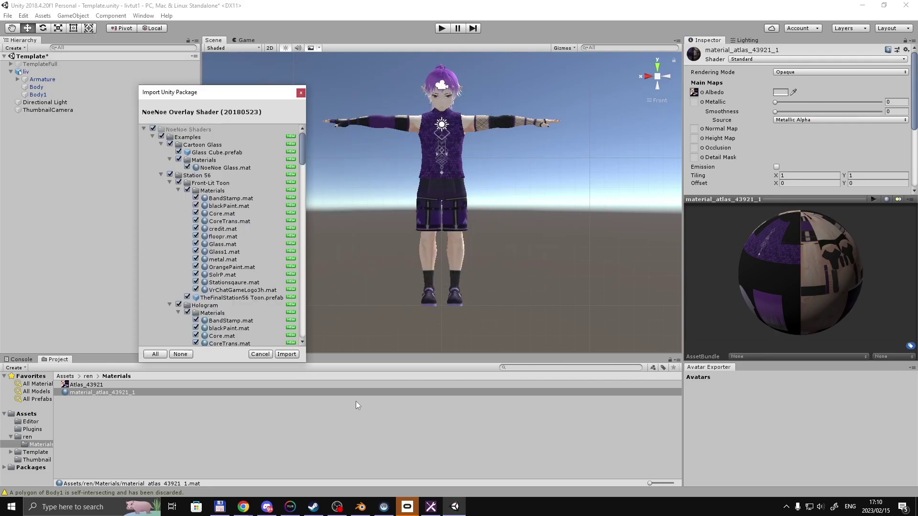
pyautogui.click(286, 354)
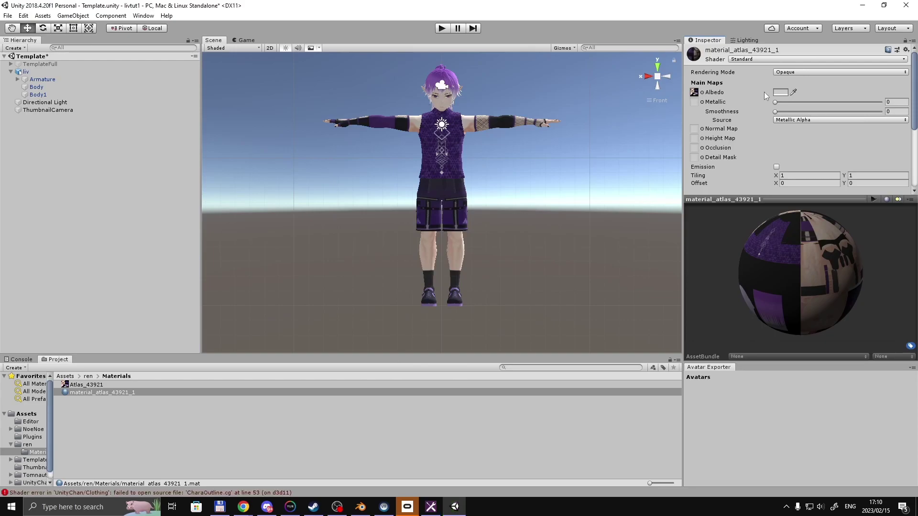
# Step: Change the shader of material_atlas_43921_1 to NoeNoe Toon Outline from the NoeNoe Toon Shader group
pyautogui.click(796, 58)
pyautogui.moveTo(793, 143)
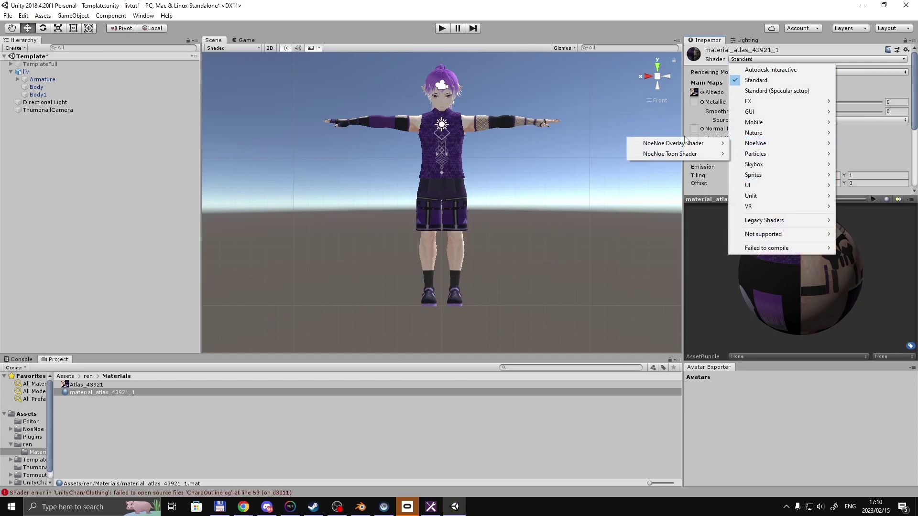
pyautogui.moveTo(699, 153)
pyautogui.click(771, 164)
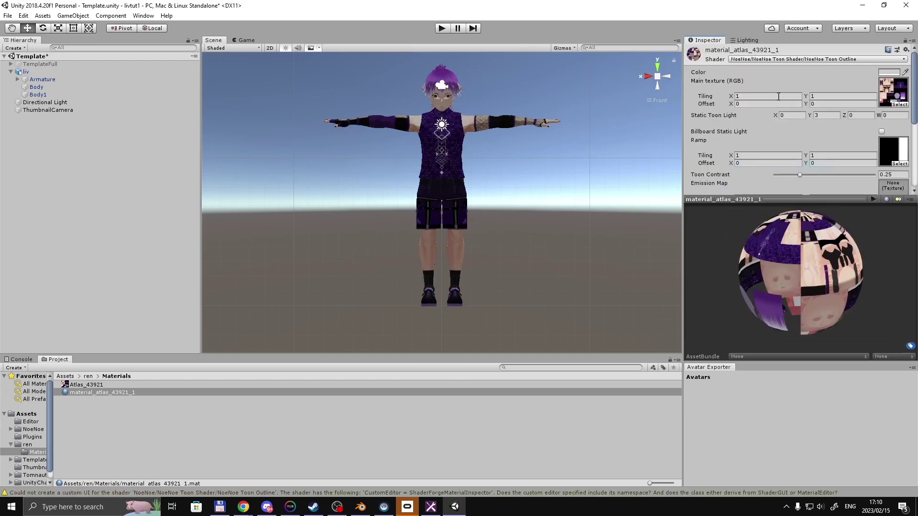
# Step: Set the material's color to white and assign noenoe_toon_ramp as its ramp texture
pyautogui.click(890, 72)
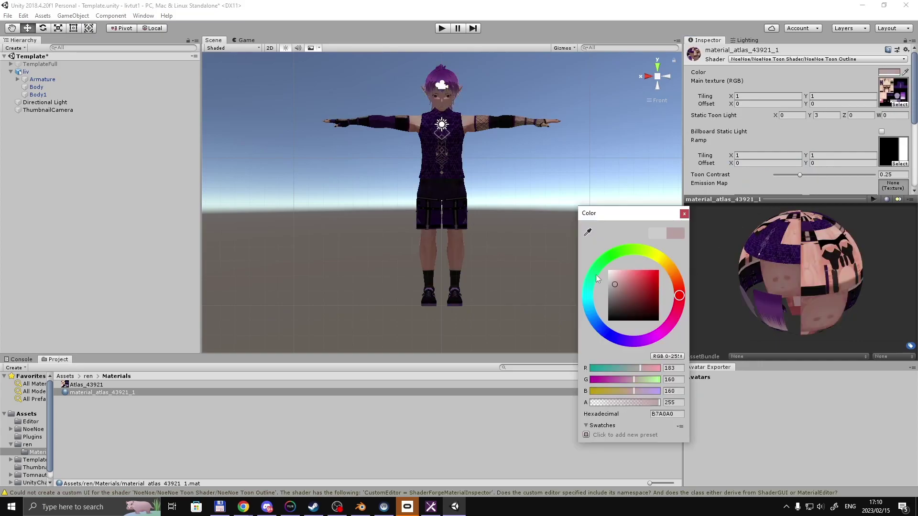
pyautogui.click(900, 164)
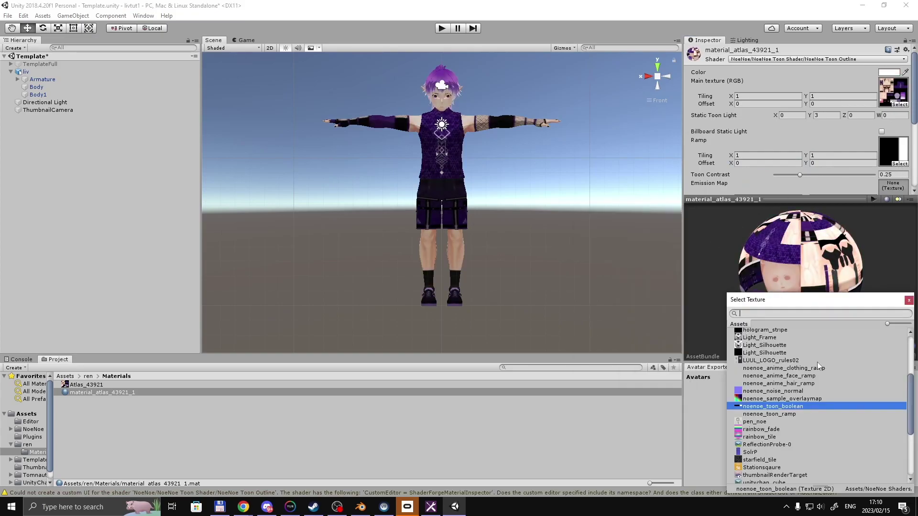
pyautogui.scroll(-3, 808, 393)
pyautogui.click(786, 386)
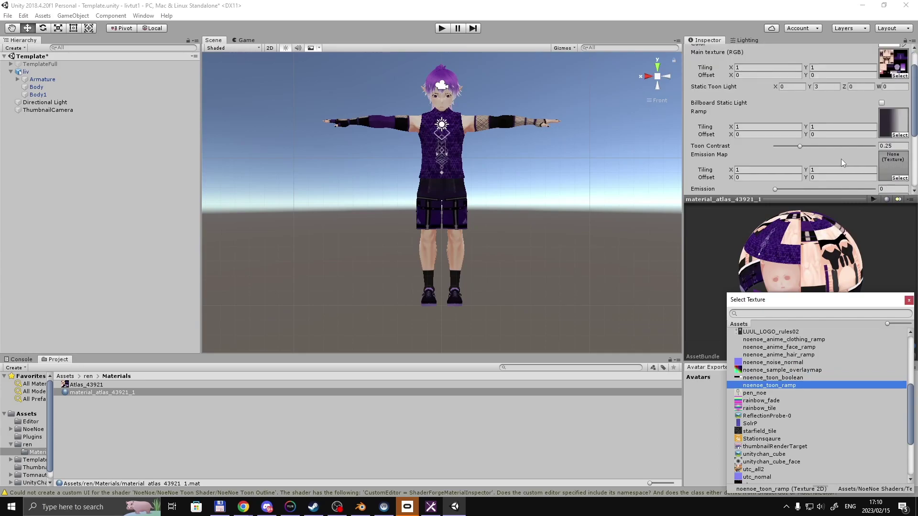
# Step: Set the material's emission to 0.1 and examine the avatar up close
pyautogui.scroll(-3, 836, 177)
pyautogui.scroll(-2, 830, 158)
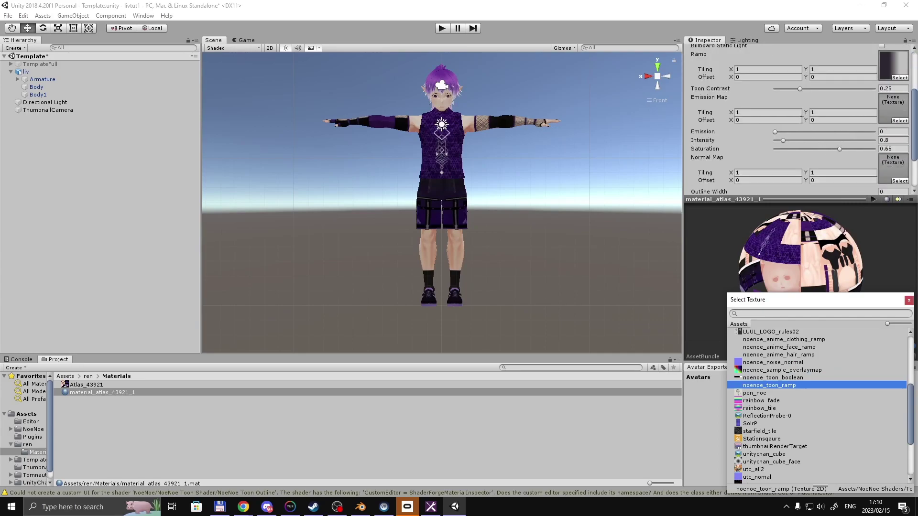
pyautogui.click(893, 132)
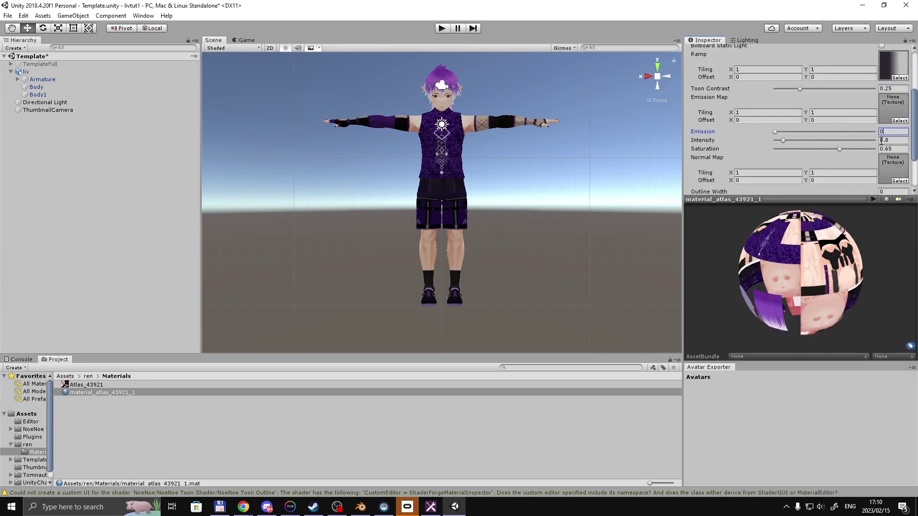
pyautogui.write('0.1')
pyautogui.click(882, 141)
pyautogui.scroll(4, 528, 128)
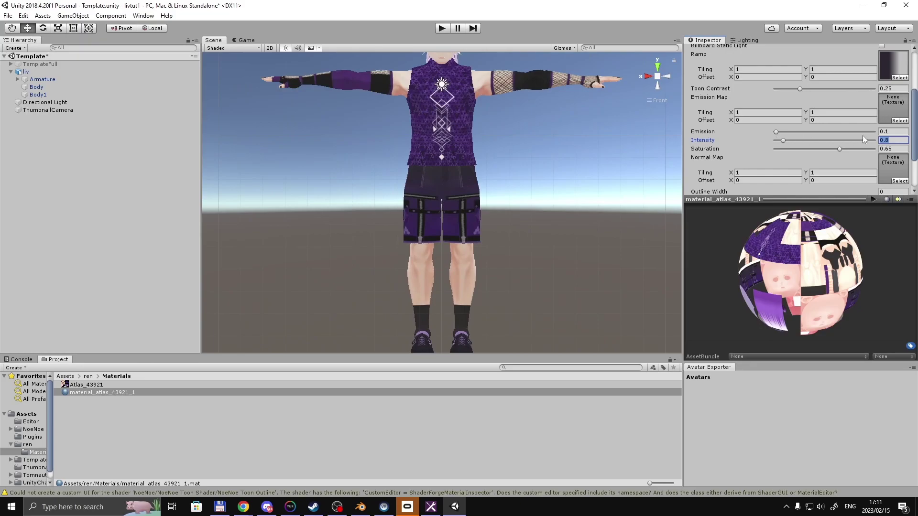
# Step: Set the material's emission to 0.05
pyautogui.click(887, 132)
pyautogui.write('0.0')
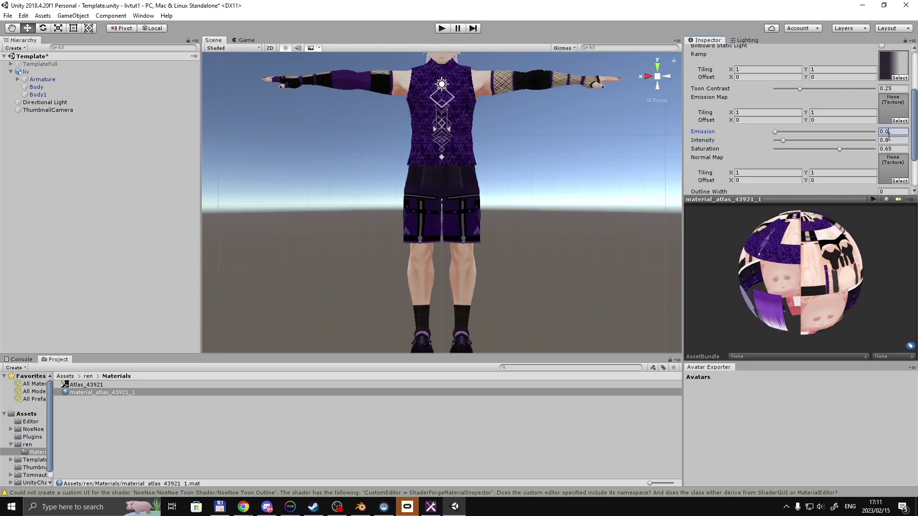
pyautogui.write('5')
pyautogui.scroll(-2, 864, 145)
pyautogui.scroll(-1, 561, 131)
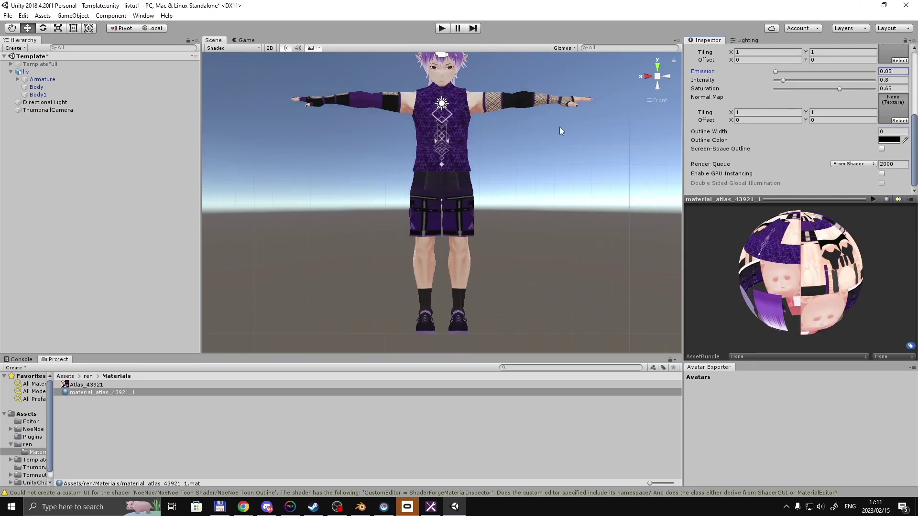
pyautogui.scroll(-2, 561, 130)
pyautogui.scroll(2, 793, 88)
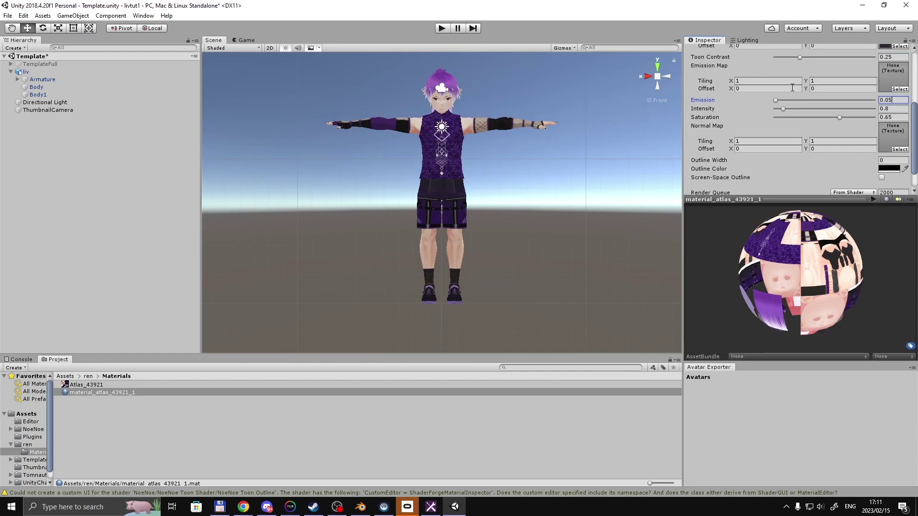
# Step: Set the material's intensity to 0.9 and review its remaining shader settings
pyautogui.click(893, 109)
pyautogui.write('0.9')
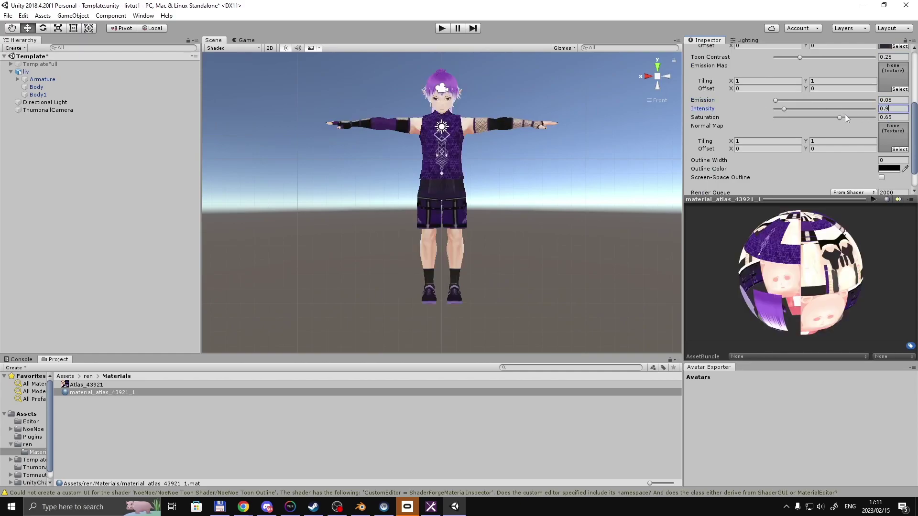
pyautogui.scroll(2, 526, 102)
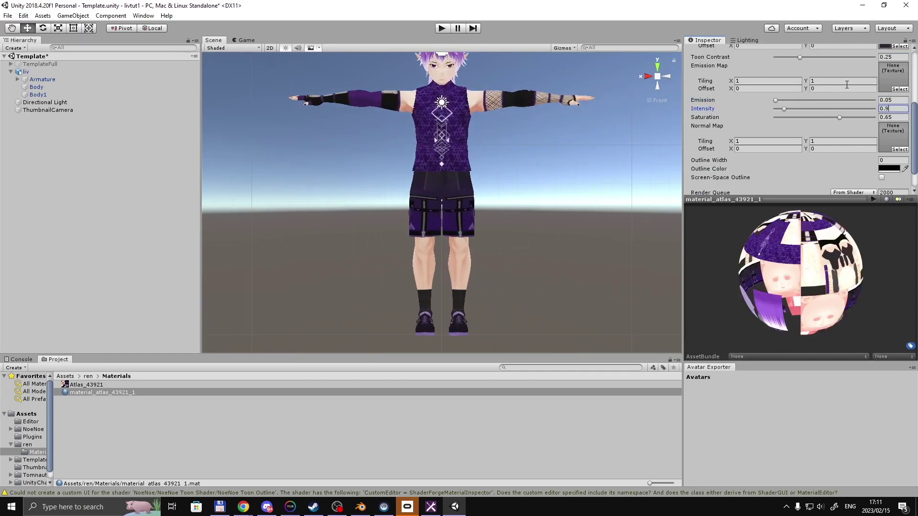
pyautogui.scroll(5, 846, 82)
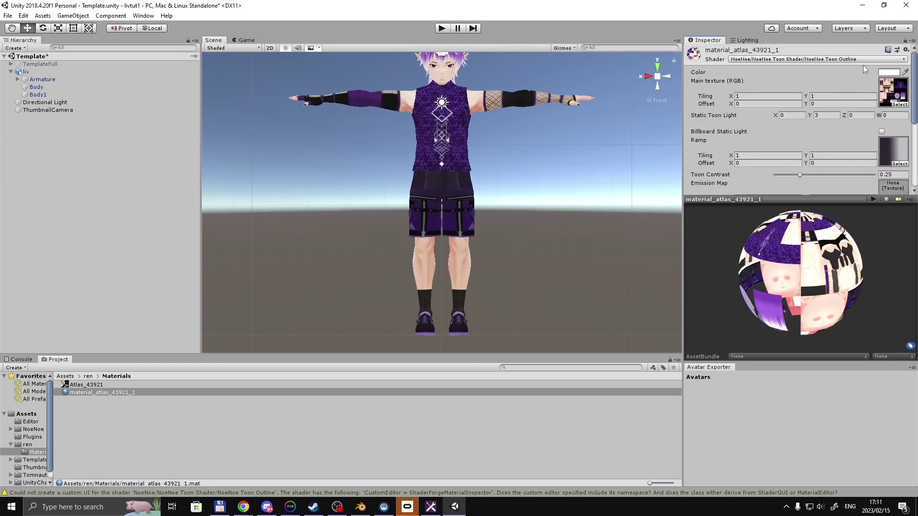
pyautogui.scroll(-5, 838, 151)
pyautogui.scroll(-2, 839, 151)
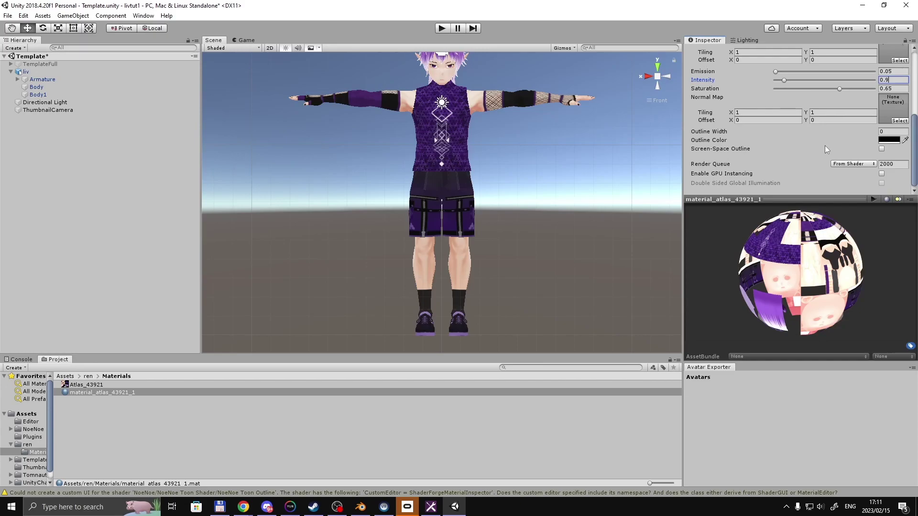
pyautogui.scroll(6, 787, 76)
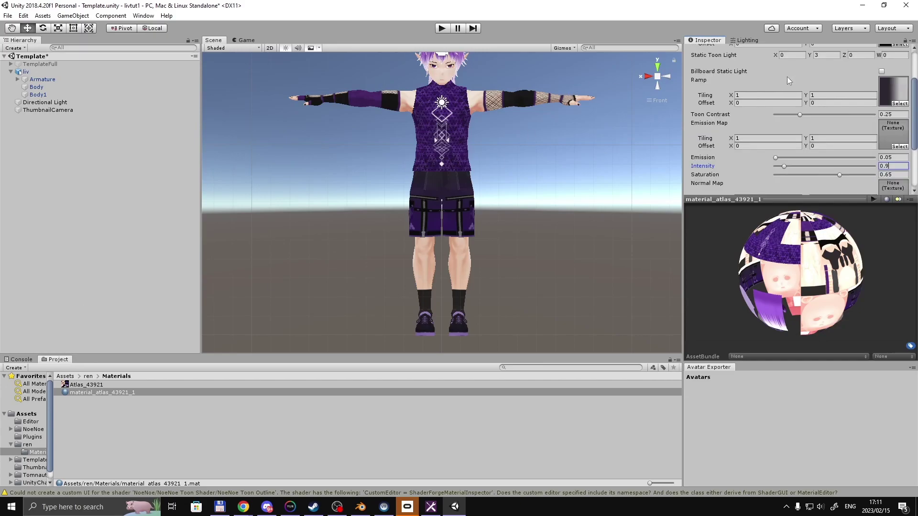
# Step: Expand the liv armature down to the Head bone's children and select J_Sec_Hair1_15, J_Sec_Hair1_16 and J_Sec_Hair1_17
pyautogui.click(85, 80)
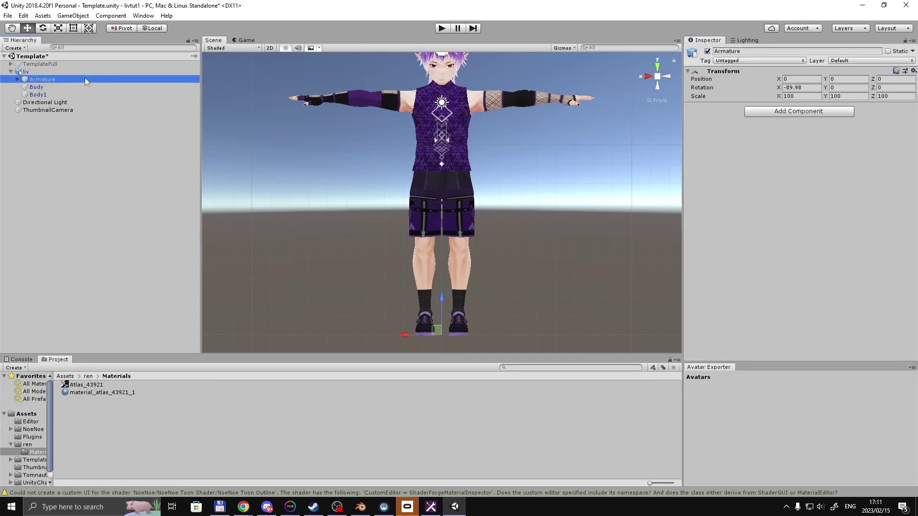
pyautogui.press('Right')
pyautogui.press('Down')
pyautogui.press('Right')
pyautogui.press('Down')
pyautogui.press('Down')
pyautogui.press('Down')
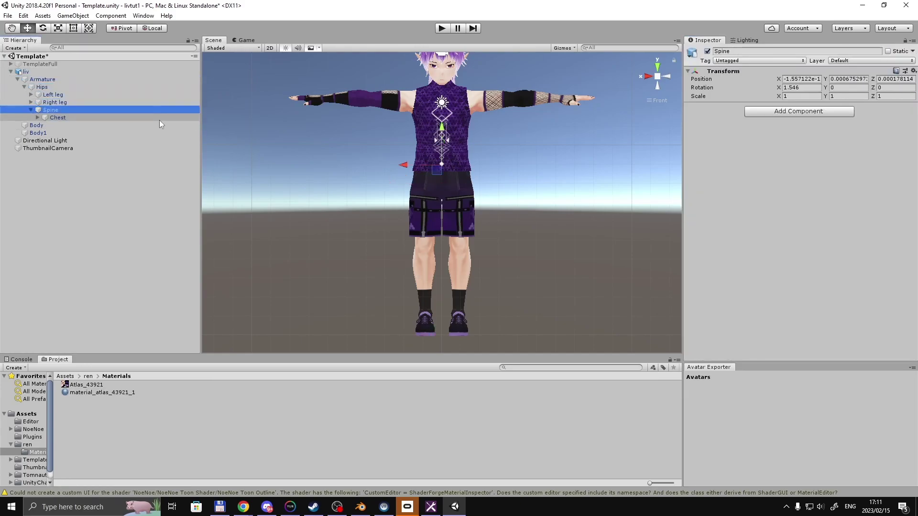
pyautogui.press('Right')
pyautogui.press('Down')
pyautogui.press('Right')
pyautogui.press('Down')
pyautogui.press('Down')
pyautogui.press('Down')
pyautogui.press('Down')
pyautogui.press('Right')
pyautogui.press('Down')
pyautogui.press('Right')
pyautogui.press('Down')
pyautogui.press('Down')
pyautogui.press('Down')
pyautogui.press('Down')
pyautogui.press('Down')
pyautogui.press('Down')
pyautogui.press('Down')
pyautogui.press('Down')
pyautogui.press('Down')
pyautogui.press('Down')
pyautogui.press('Down')
pyautogui.press('Down')
pyautogui.press('Down')
pyautogui.press('Down')
pyautogui.press('Down')
pyautogui.press('Down')
pyautogui.press('Down')
pyautogui.press('Down')
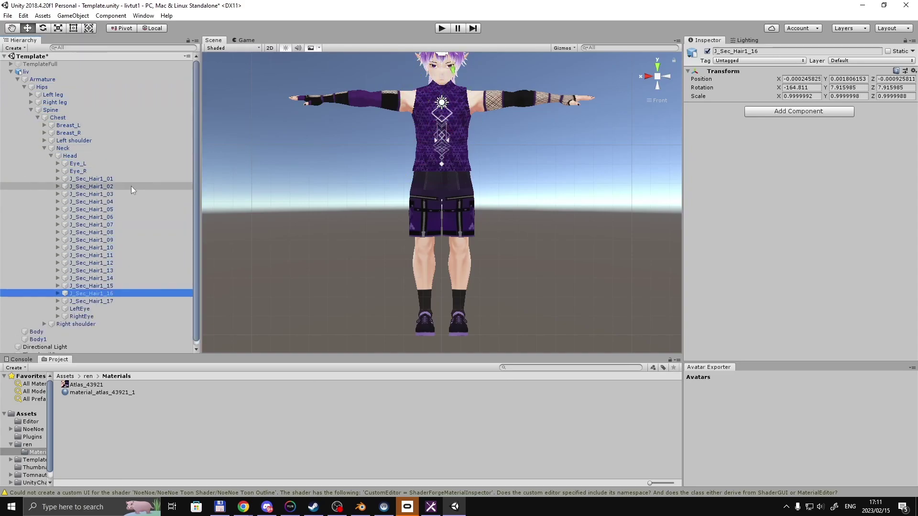
pyautogui.press('Down')
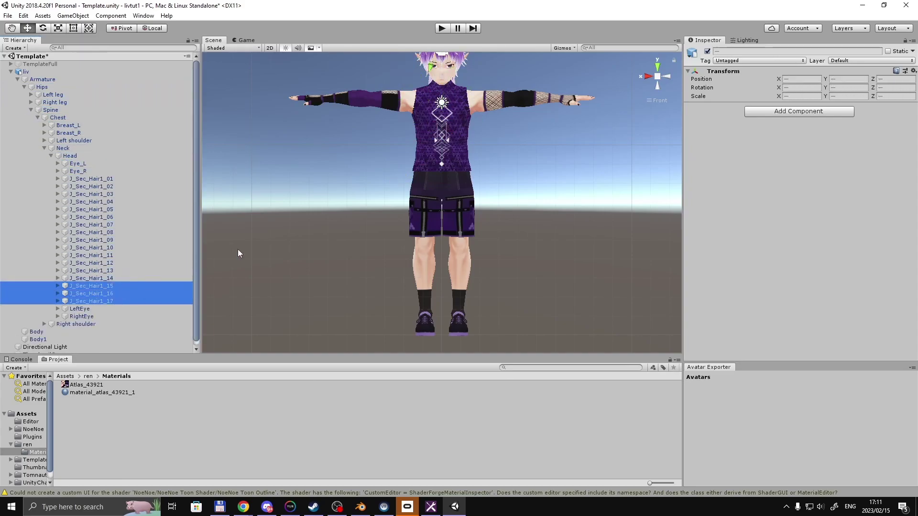
# Step: Add a Dynamic Bone component to the selected hair bones with damping 0.166, elasticity 0.113, stiffness 0.048 and inert 0.031
pyautogui.click(810, 114)
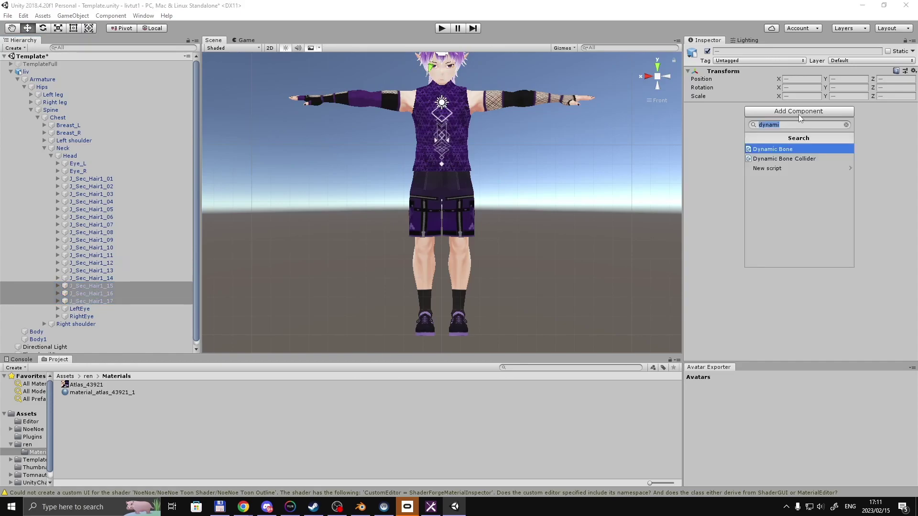
pyautogui.press('Return')
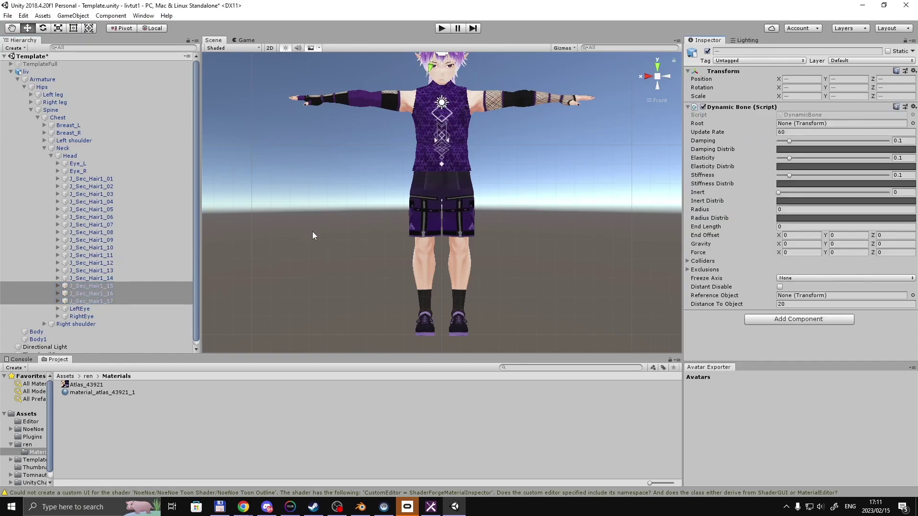
pyautogui.moveTo(789, 141); pyautogui.dragTo(793, 161)
pyautogui.click(789, 175)
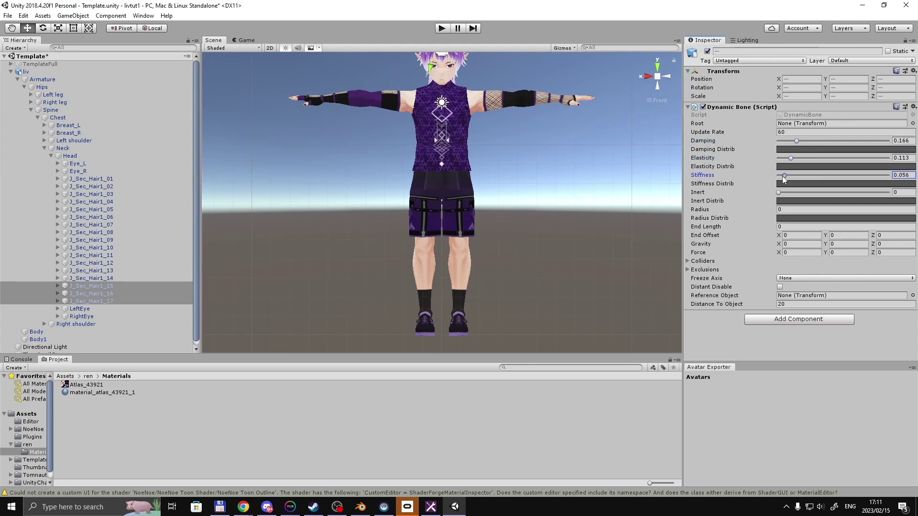
pyautogui.moveTo(784, 193); pyautogui.dragTo(784, 195)
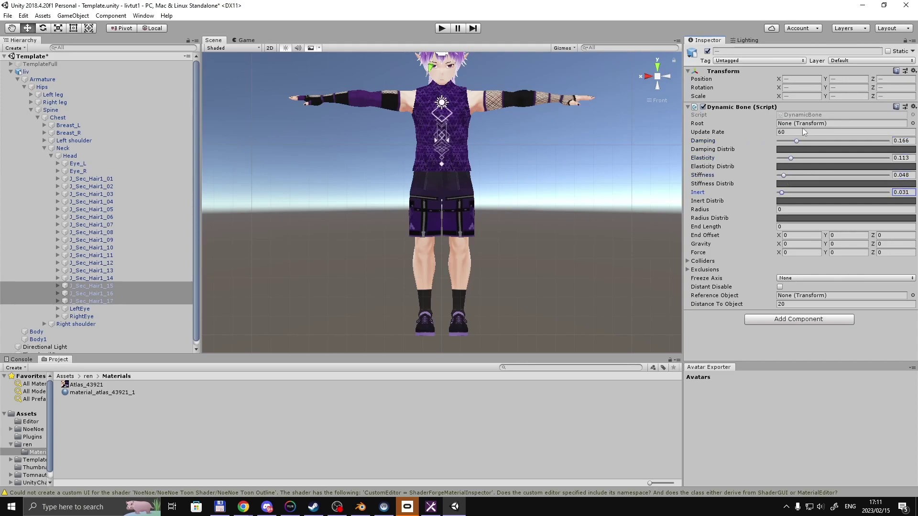
# Step: Assign J_Sec_Hair1_15, J_Sec_Hair1_16 and J_Sec_Hair1_17 each as the root of their own Dynamic Bone component
pyautogui.click(98, 287)
pyautogui.moveTo(93, 286); pyautogui.dragTo(785, 123)
pyautogui.click(105, 295)
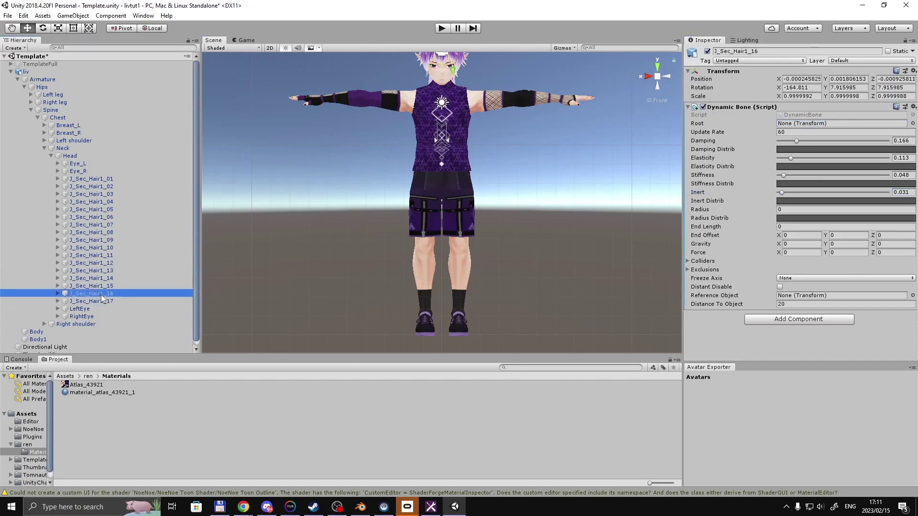
pyautogui.moveTo(105, 294); pyautogui.dragTo(804, 125)
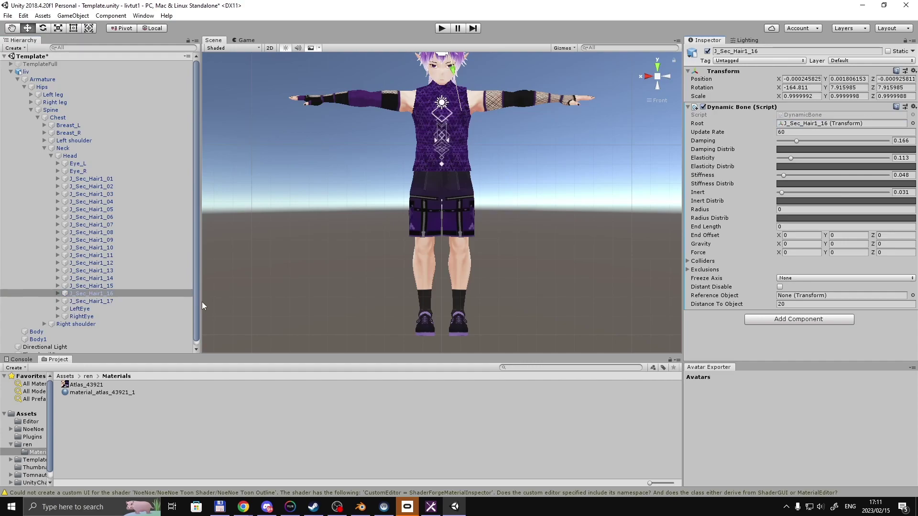
pyautogui.click(107, 302)
pyautogui.moveTo(107, 301); pyautogui.dragTo(801, 124)
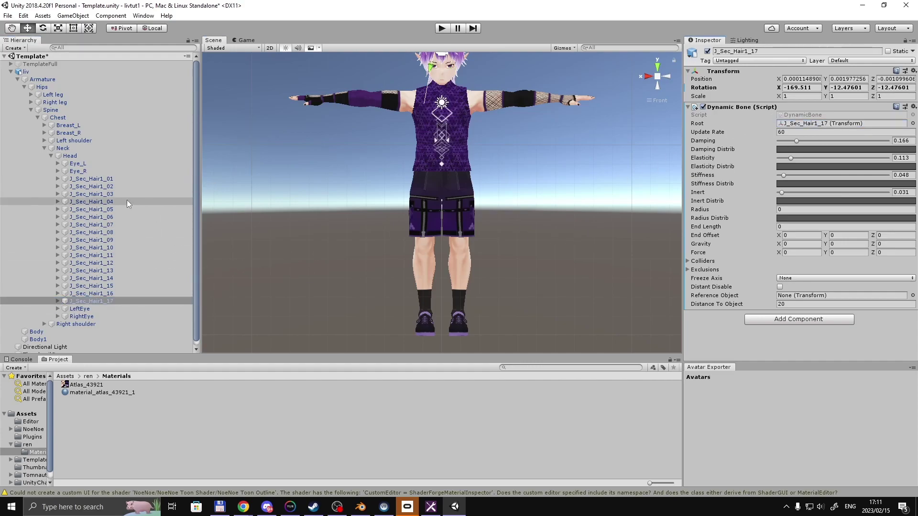
# Step: Add a Dynamic Bone component to the Head bone and set its exclusions size to 7
pyautogui.click(94, 158)
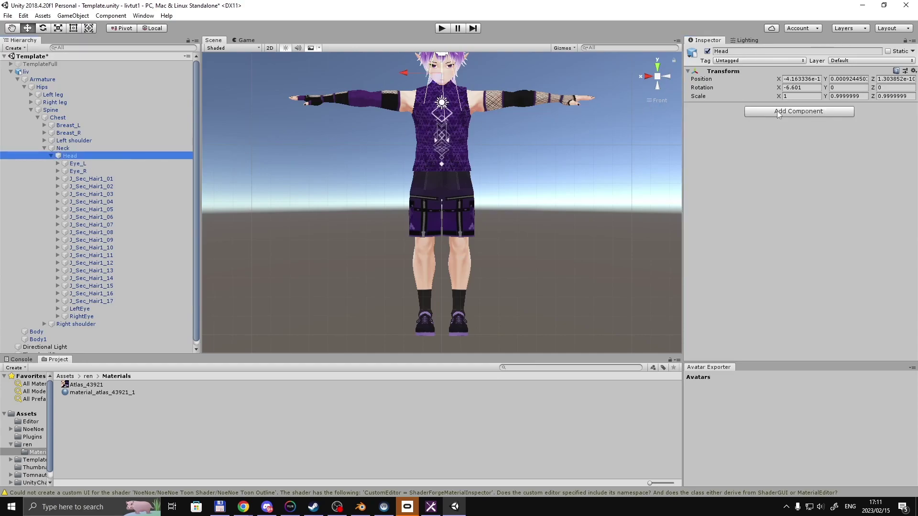
pyautogui.click(779, 113)
pyautogui.click(789, 150)
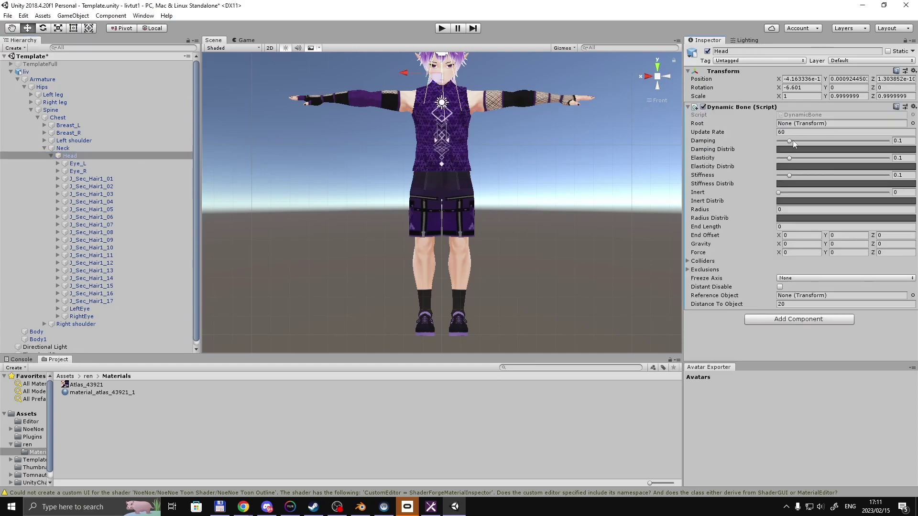
pyautogui.click(713, 271)
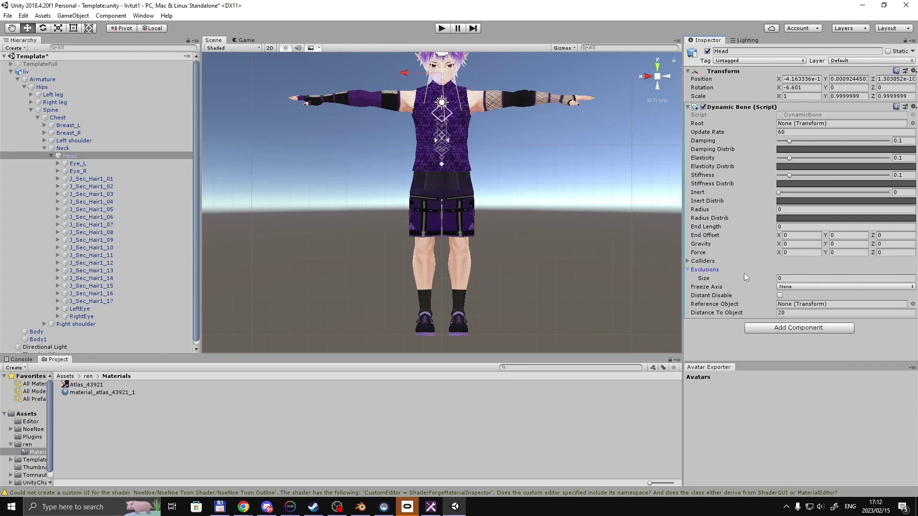
pyautogui.click(783, 277)
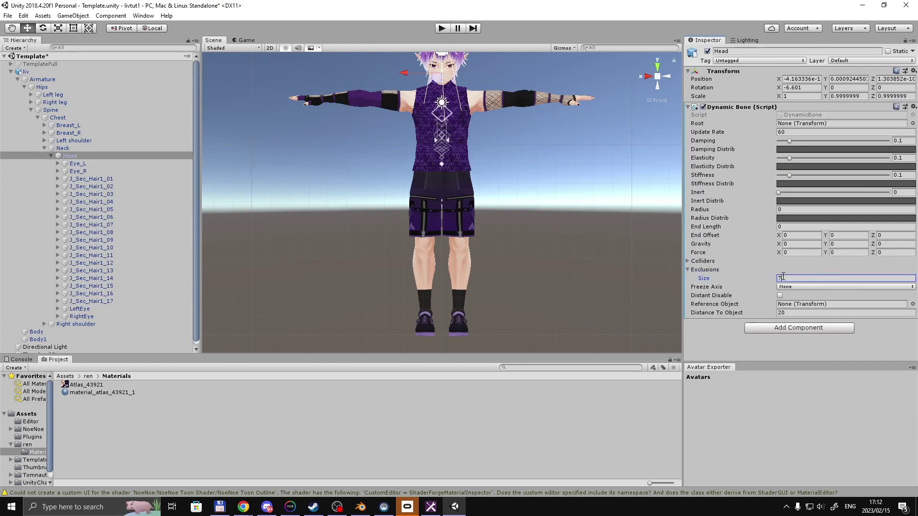
pyautogui.write('7')
pyautogui.press('Return')
# Step: Fill the Head's exclusions with Eye_L, Eye_R, J_Sec_Hair1_15, J_Sec_Hair1_16, J_Sec_Hair1_17, LeftEye and RightEye
pyautogui.moveTo(78, 164); pyautogui.dragTo(781, 287)
pyautogui.moveTo(79, 171); pyautogui.dragTo(808, 256)
pyautogui.scroll(-2, 795, 317)
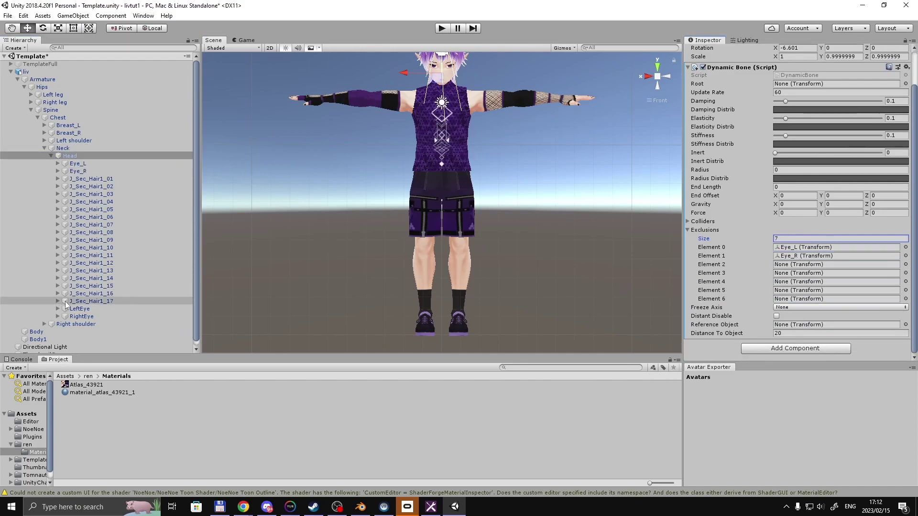
pyautogui.moveTo(86, 309); pyautogui.dragTo(798, 265)
pyautogui.moveTo(112, 295); pyautogui.dragTo(795, 273)
pyautogui.moveTo(118, 306); pyautogui.dragTo(789, 282)
pyautogui.moveTo(91, 309); pyautogui.dragTo(789, 291)
pyautogui.moveTo(91, 317); pyautogui.dragTo(796, 302)
pyautogui.scroll(2, 797, 193)
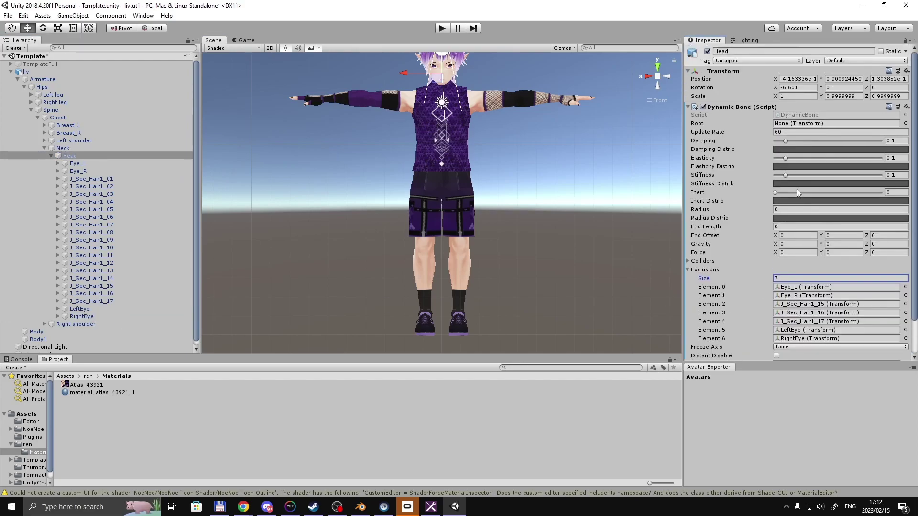
# Step: Root the Head's Dynamic Bone to Head, with damping 0.186, elasticity 0.146, stiffness 0.068 and inert 0.082
pyautogui.moveTo(69, 157); pyautogui.dragTo(783, 194)
pyautogui.moveTo(781, 159); pyautogui.dragTo(789, 159)
pyautogui.click(792, 141)
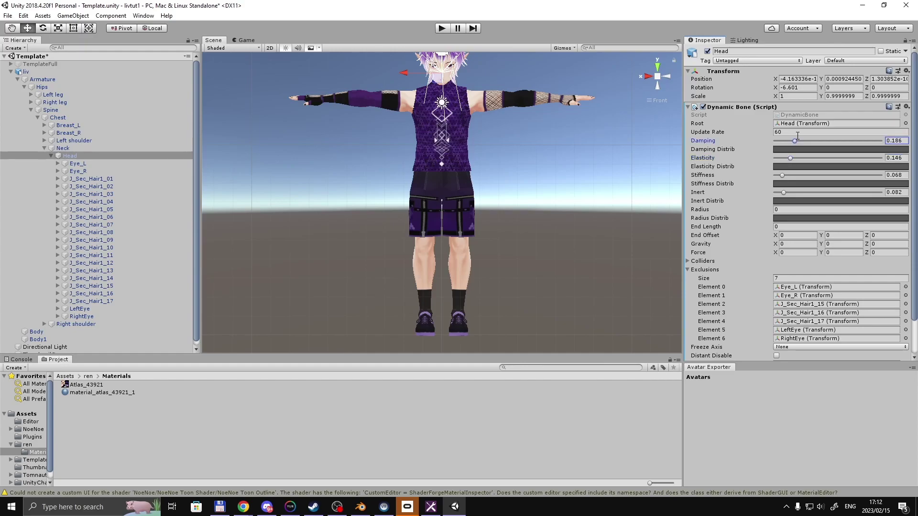
# Step: Enter play mode and move the liv avatar around in the scene to test the hair physics, switching to the side view
pyautogui.click(442, 29)
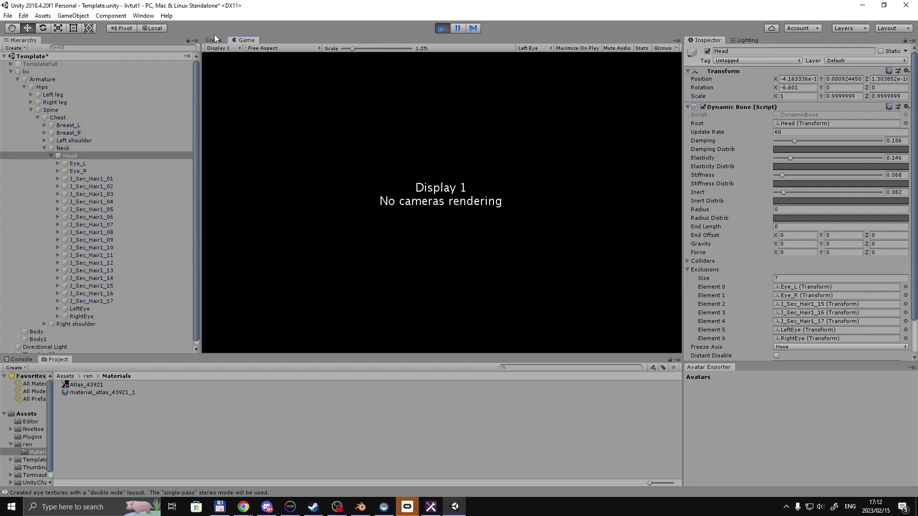
pyautogui.click(219, 41)
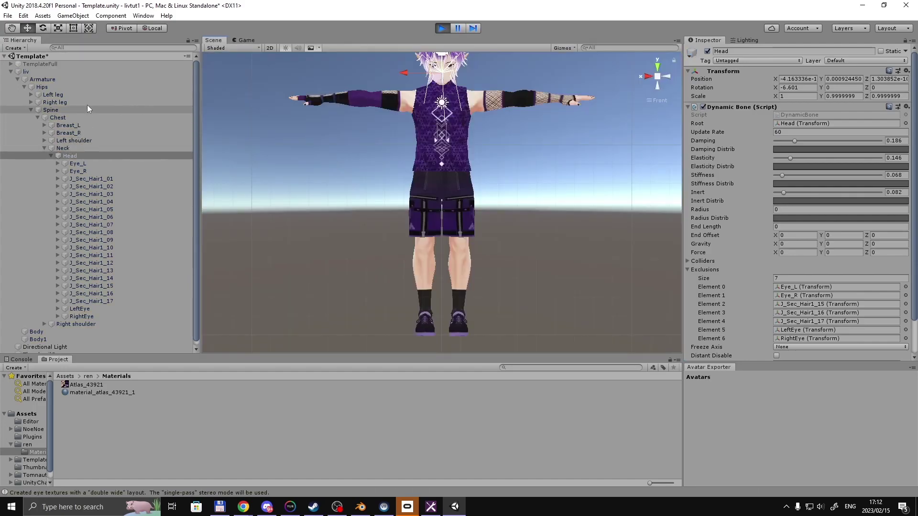
pyautogui.click(92, 71)
pyautogui.scroll(-3, 474, 226)
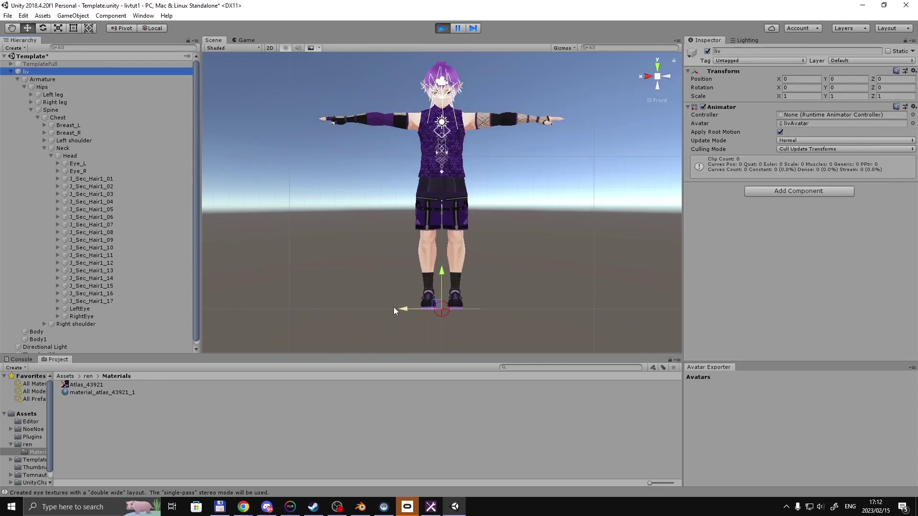
pyautogui.moveTo(394, 307); pyautogui.dragTo(471, 304)
pyautogui.click(646, 76)
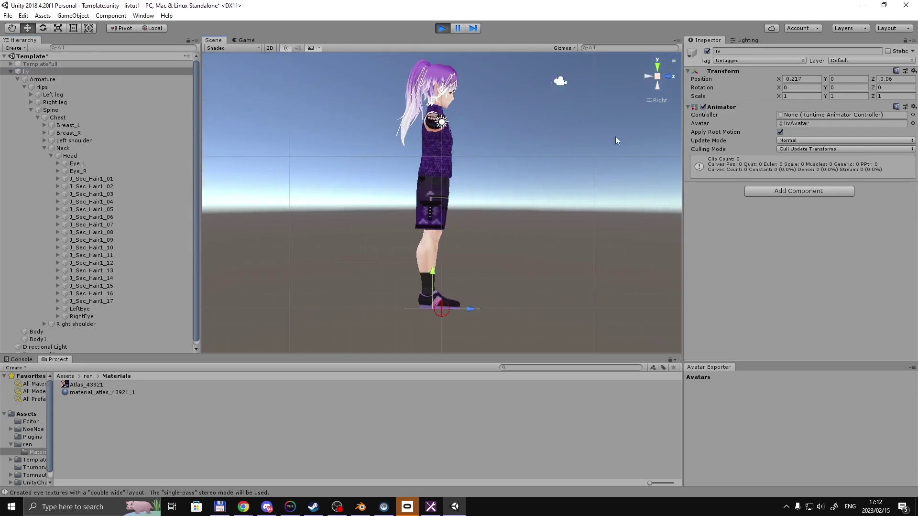
# Step: Set hair bones 15 to 17 to damping 0.131, elasticity 0.048 and stiffness 0.022, and test them by moving the avatar
pyautogui.click(126, 286)
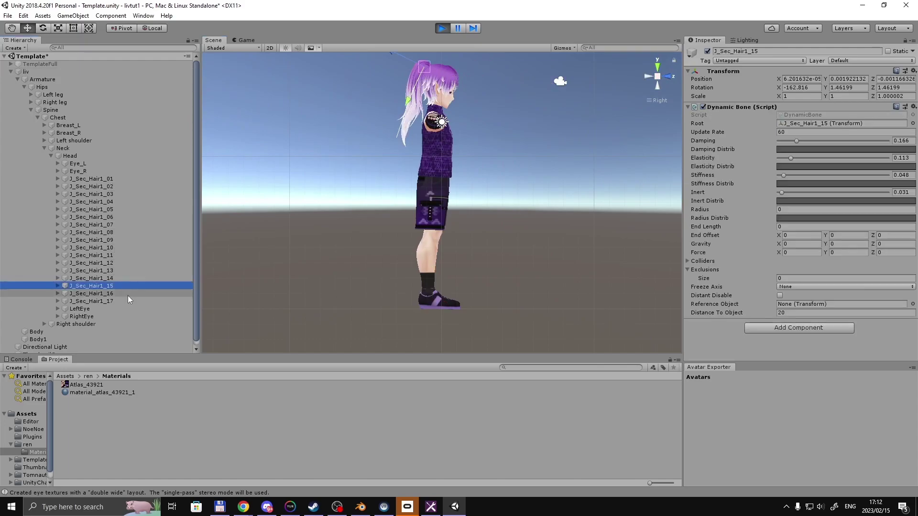
pyautogui.keyDown('shift'); pyautogui.click(129, 301); pyautogui.keyUp('shift')
pyautogui.moveTo(796, 141); pyautogui.dragTo(778, 174)
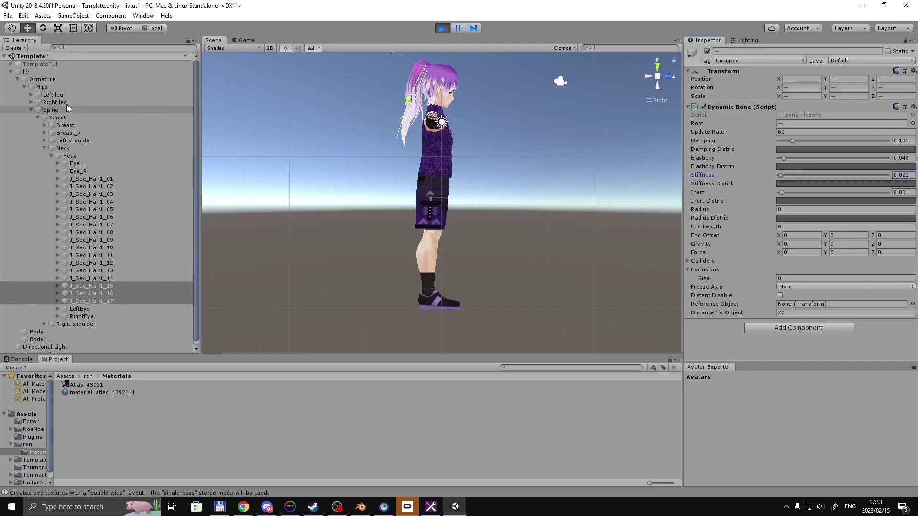
pyautogui.click(56, 72)
pyautogui.moveTo(470, 304)
pyautogui.mouseDown()
pyautogui.moveTo(577, 306)
pyautogui.moveTo(453, 304)
pyautogui.moveTo(544, 302)
pyautogui.moveTo(470, 301)
pyautogui.moveTo(481, 303)
pyautogui.mouseUp()
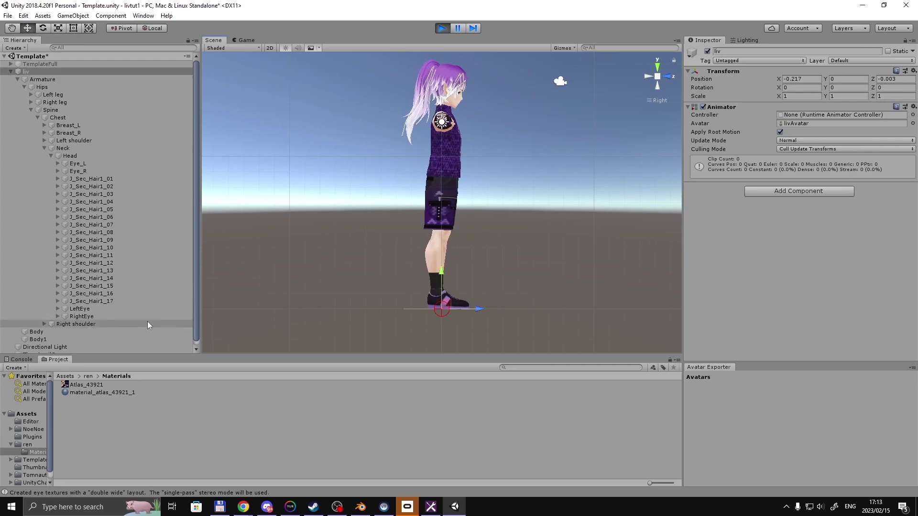
pyautogui.click(110, 302)
pyautogui.keyDown('shift'); pyautogui.click(118, 285); pyautogui.keyUp('shift')
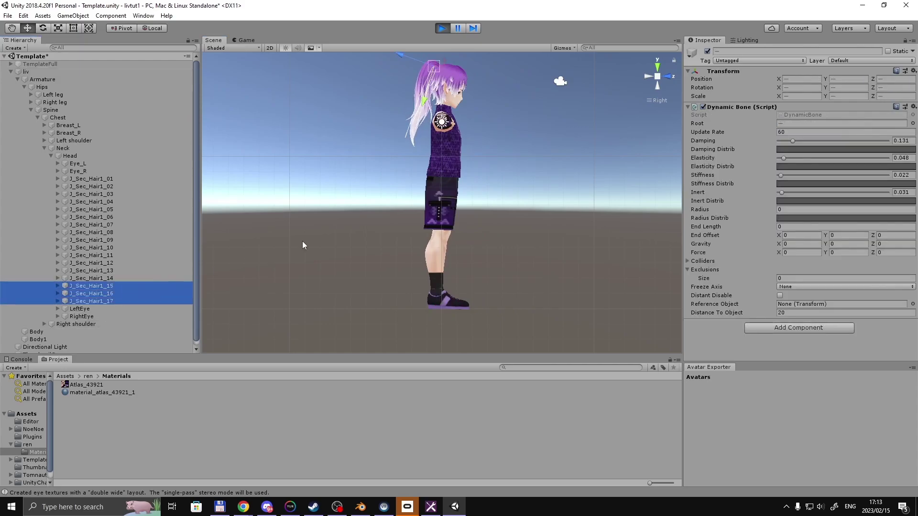
pyautogui.click(914, 108)
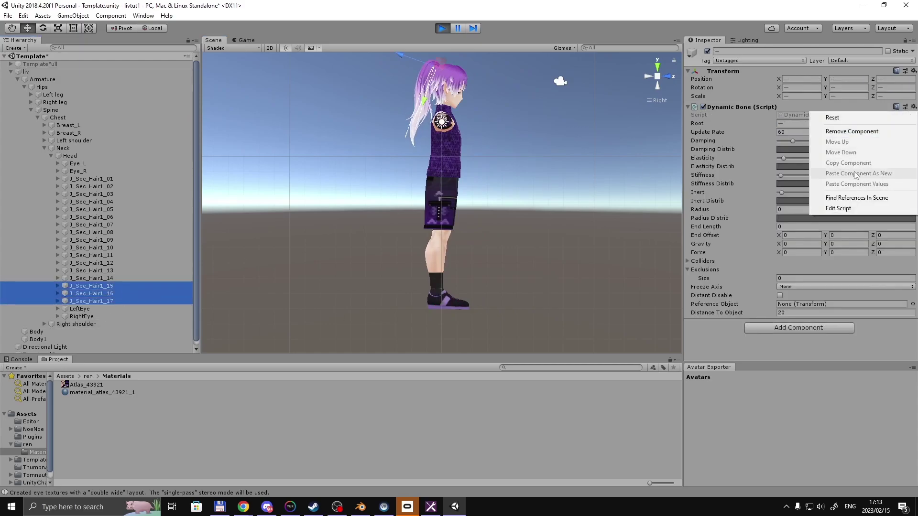
pyautogui.click(166, 288)
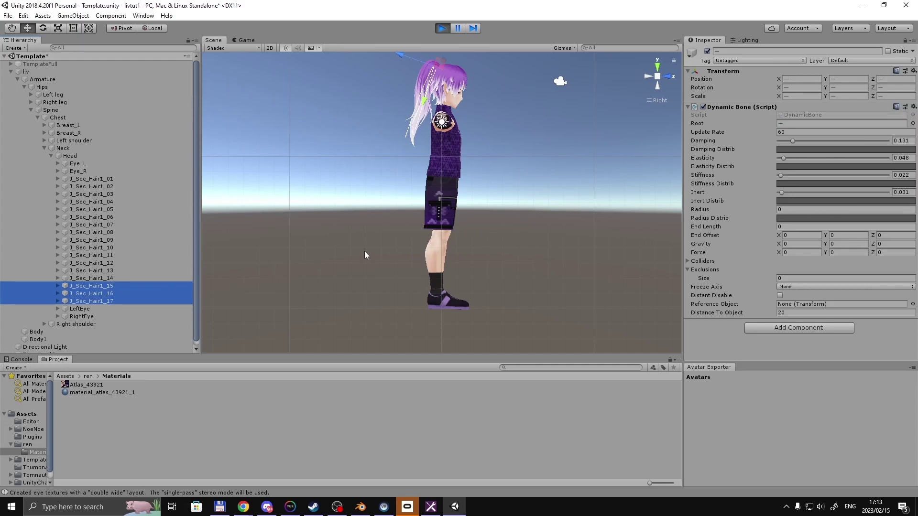
# Step: Copy J_Sec_Hair1_15's Dynamic Bone component, exit play mode and paste the values back onto the same bone
pyautogui.click(164, 286)
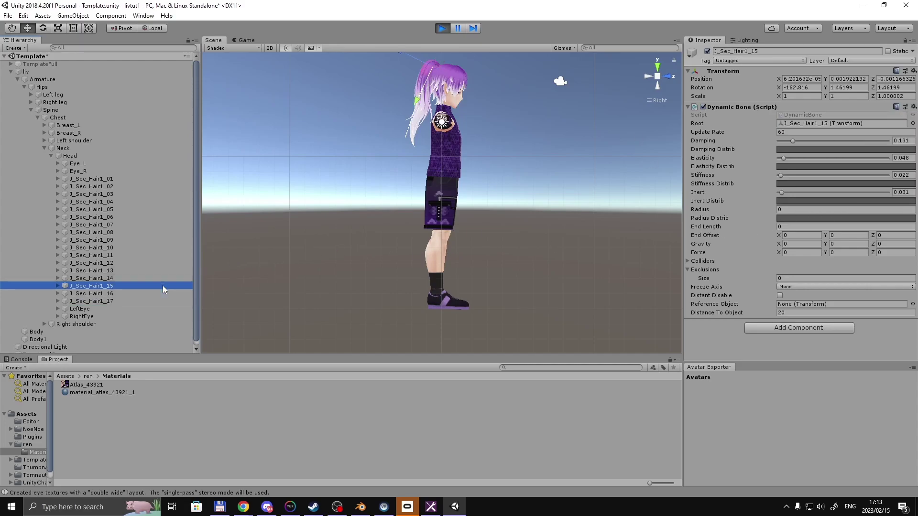
pyautogui.click(914, 107)
pyautogui.click(837, 158)
pyautogui.click(440, 29)
pyautogui.click(914, 108)
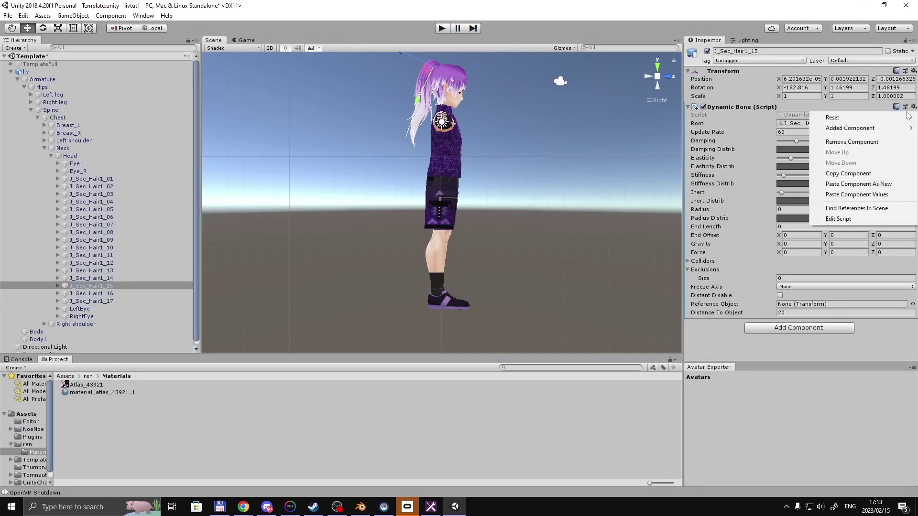
pyautogui.click(851, 195)
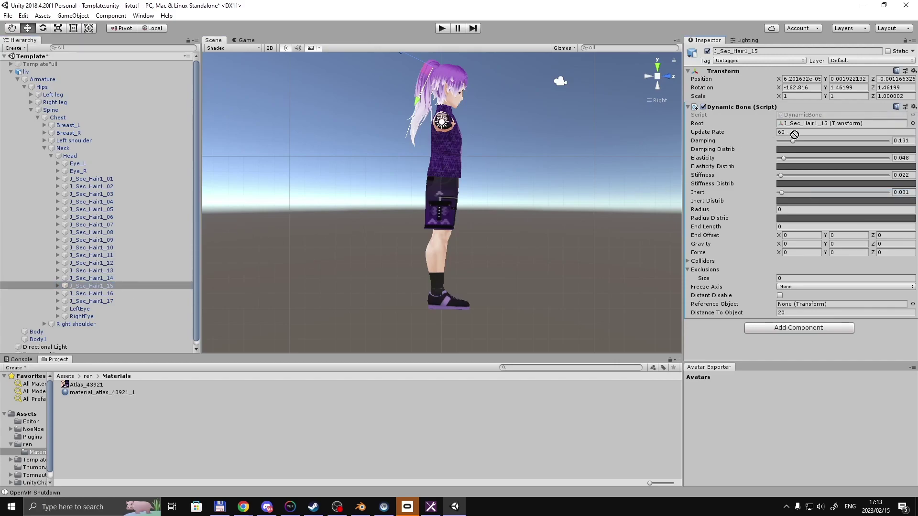
# Step: Paste the copied Dynamic Bone values onto J_Sec_Hair1_17 and J_Sec_Hair1_16, reassigning each bone as its own root
pyautogui.click(168, 300)
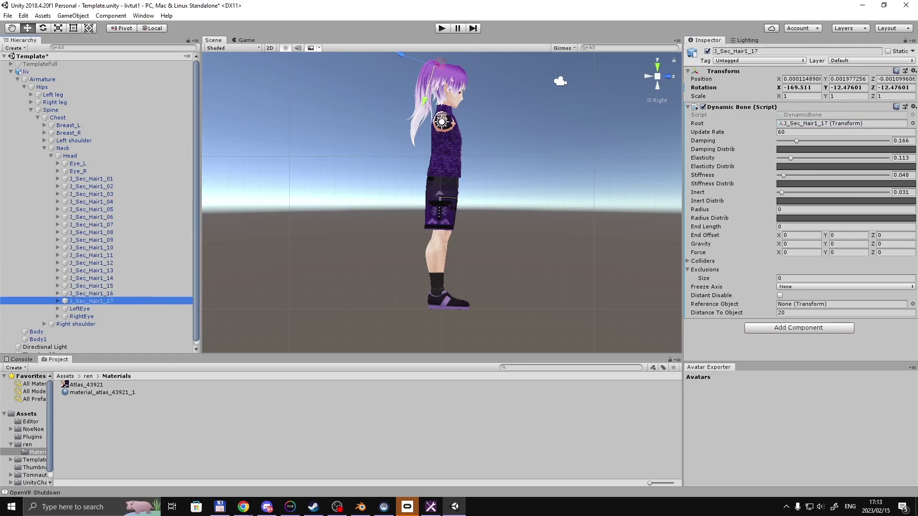
pyautogui.click(913, 106)
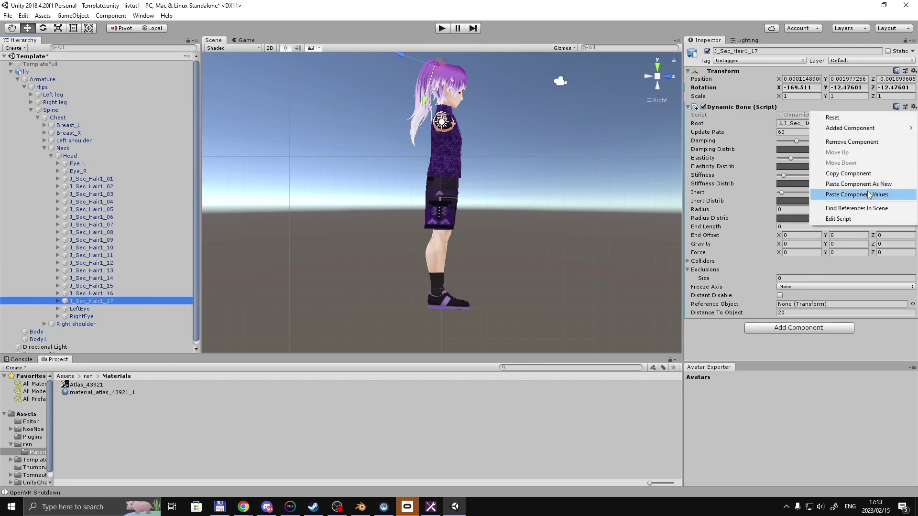
pyautogui.click(851, 194)
pyautogui.moveTo(106, 300); pyautogui.dragTo(820, 127)
pyautogui.click(124, 293)
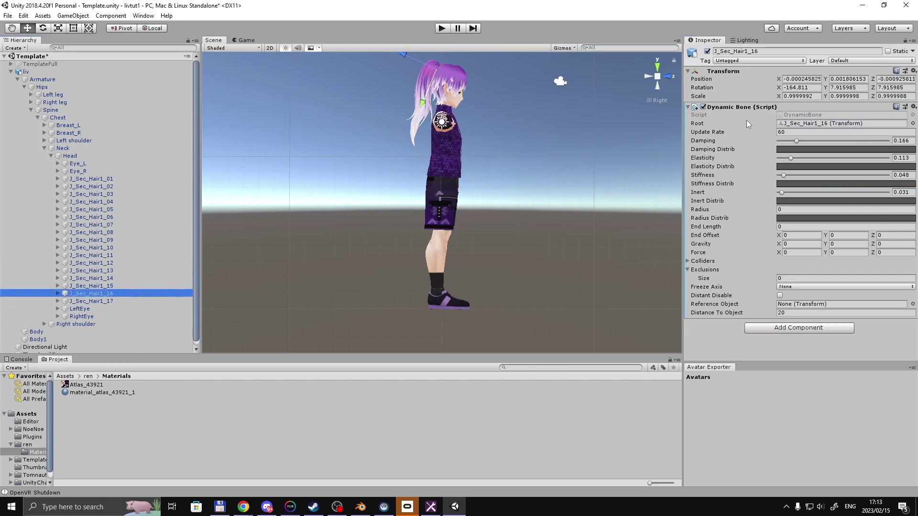
pyautogui.click(914, 107)
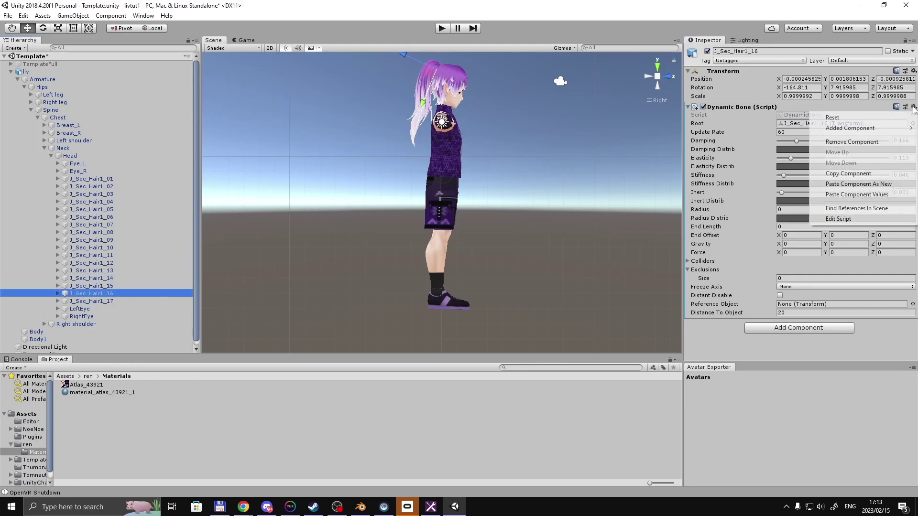
pyautogui.click(872, 195)
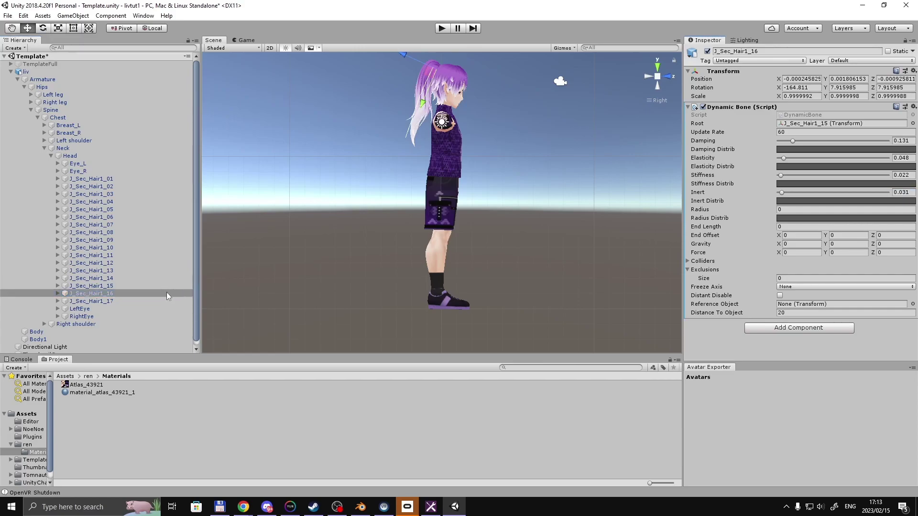
pyautogui.moveTo(149, 295); pyautogui.dragTo(831, 124)
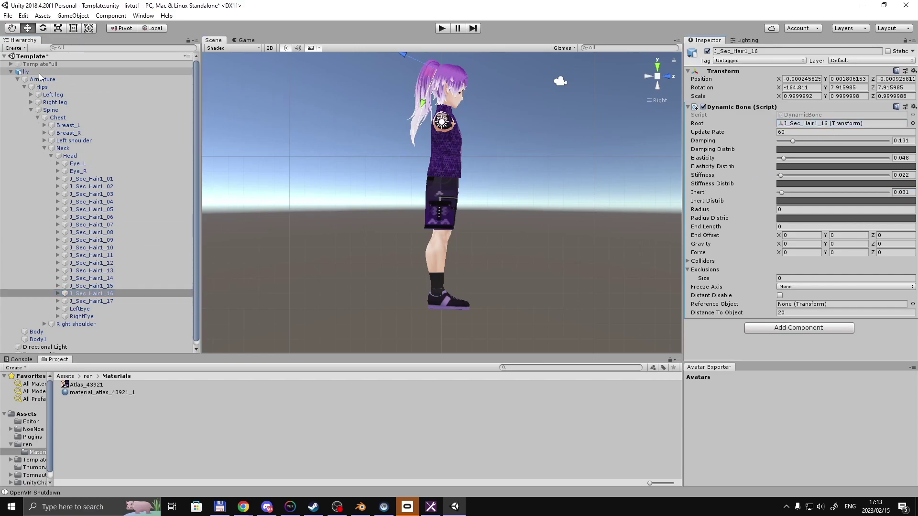
# Step: Collapse the liv hierarchy, create an empty GameObject at scene level and parent liv under it
pyautogui.click(27, 71)
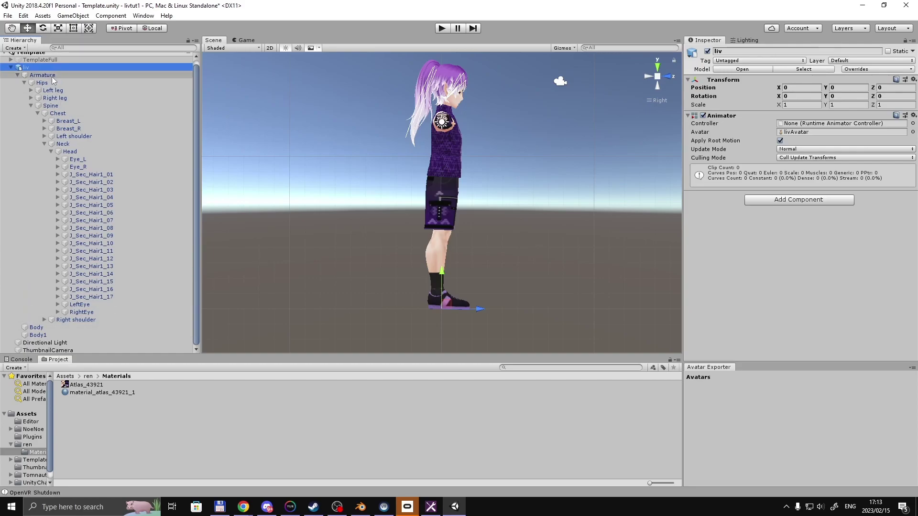
pyautogui.press('Left')
pyautogui.rightClick(77, 123)
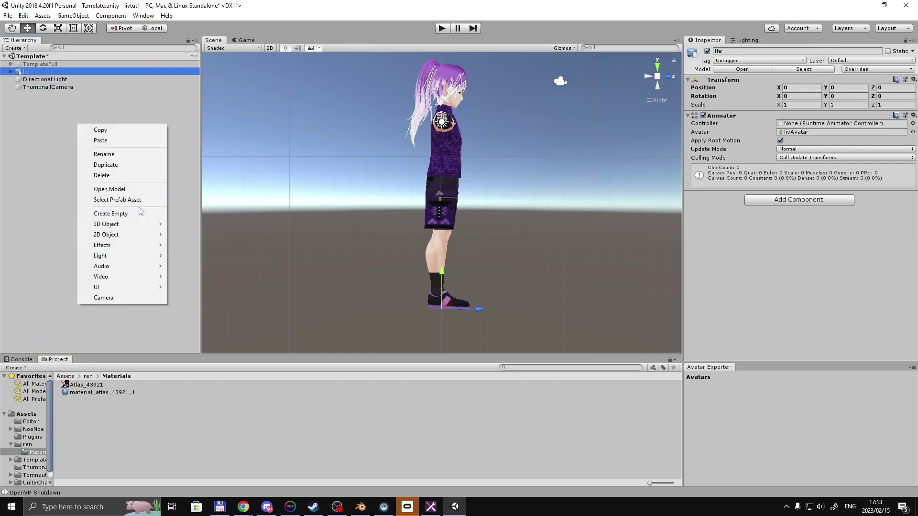
pyautogui.click(142, 214)
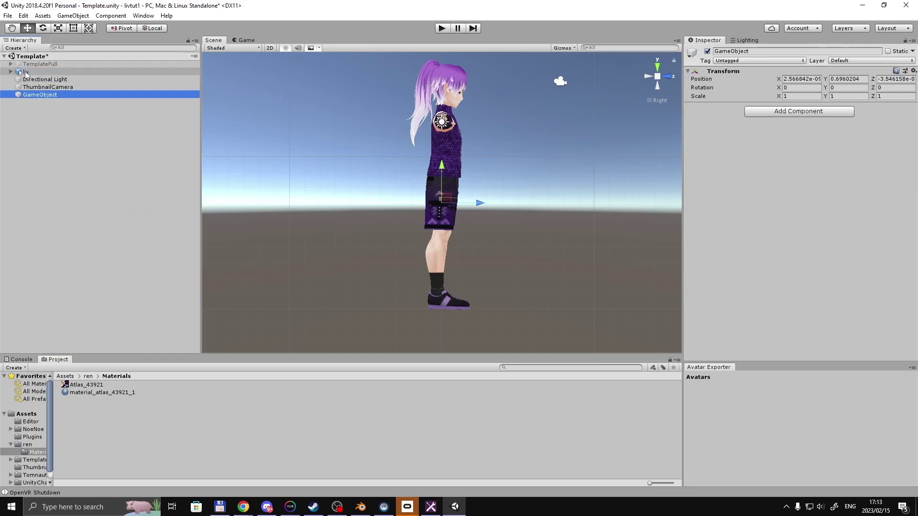
pyautogui.moveTo(43, 94); pyautogui.dragTo(64, 97)
pyautogui.click(85, 88)
# Step: Add an Avatar Descriptor to GameObject, with Ren as the avatar name and the author's name filled in
pyautogui.click(802, 112)
pyautogui.write('avatar d')
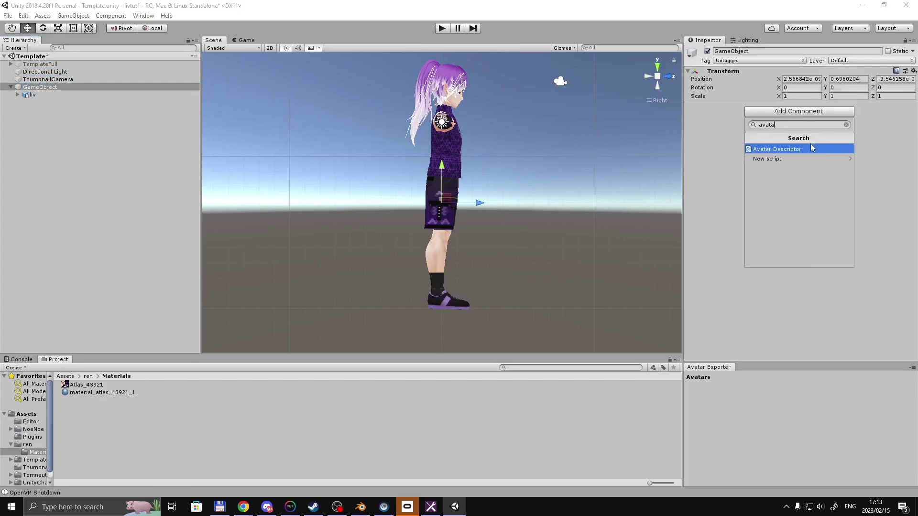
pyautogui.click(810, 144)
pyautogui.click(822, 123)
pyautogui.write('Ren')
pyautogui.press('Tab')
pyautogui.write('Re')
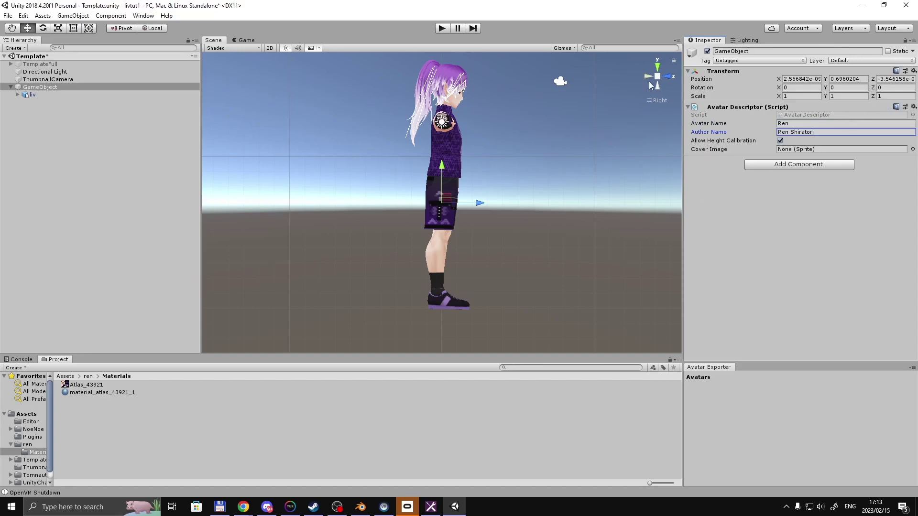
pyautogui.click(671, 81)
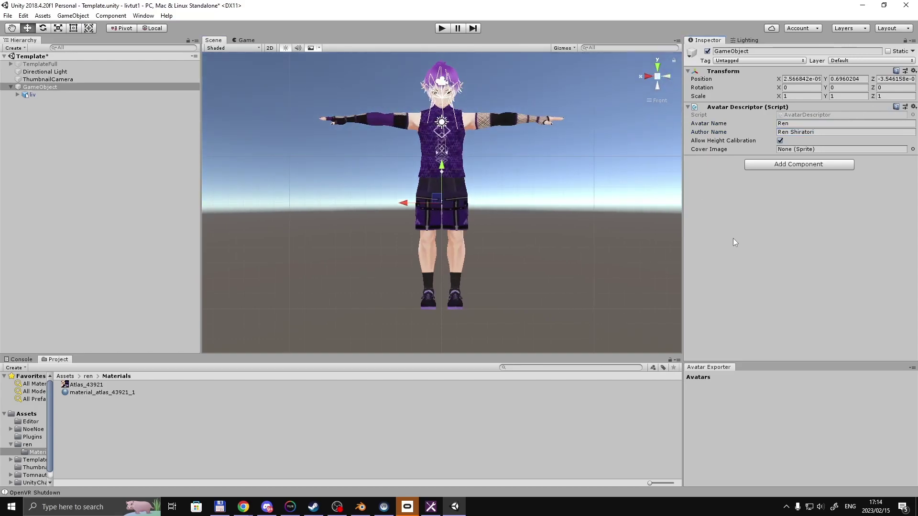
# Step: Export the Ren avatar from the Avatar Exporter to the Downloads folder as Ren.avatar
pyautogui.click(716, 466)
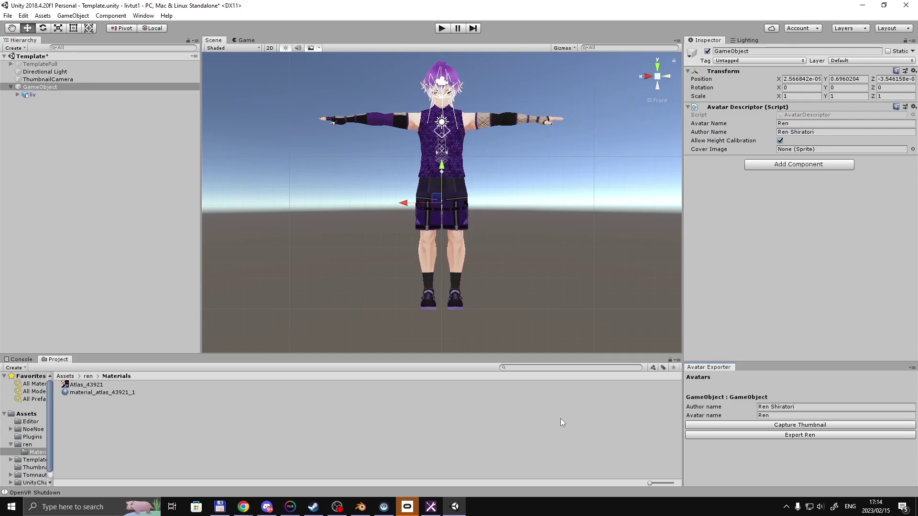
pyautogui.click(733, 435)
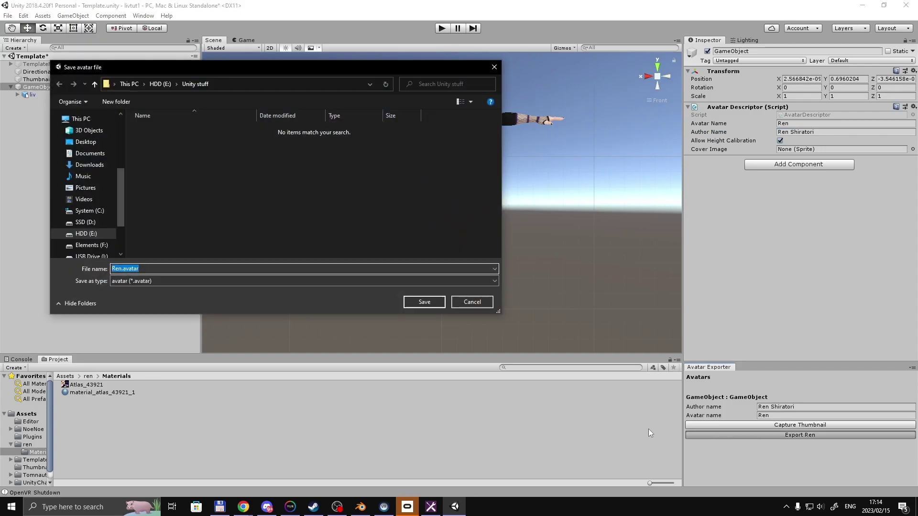
pyautogui.click(89, 165)
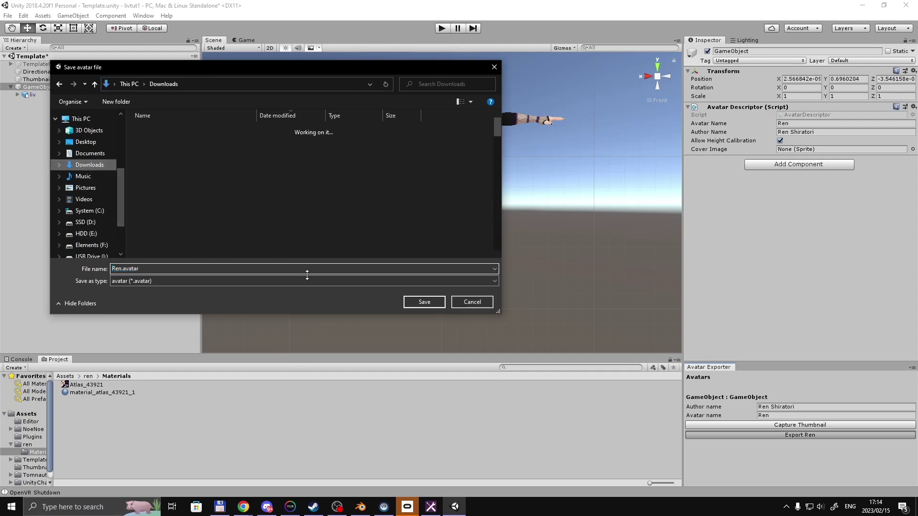
pyautogui.click(425, 301)
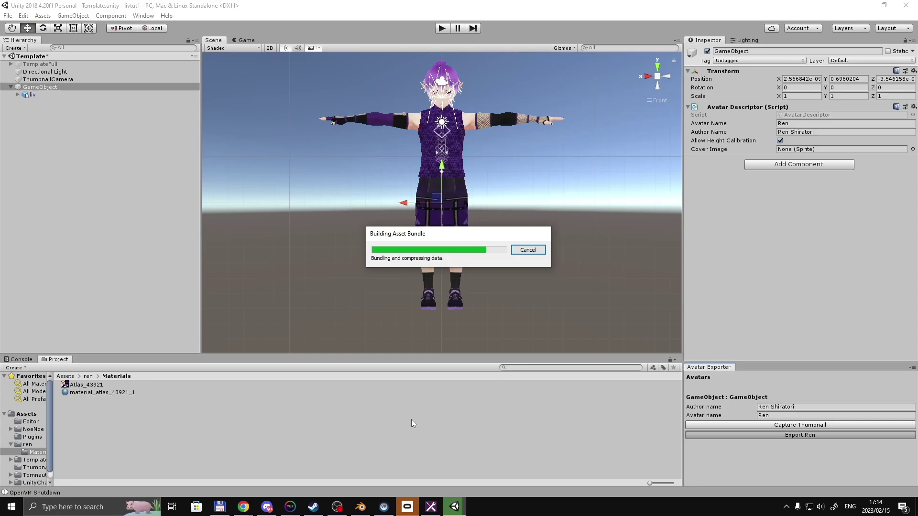
# Step: Switch to Steam and launch LIV [public_beta] from the library
pyautogui.press('super')
pyautogui.write('stea')
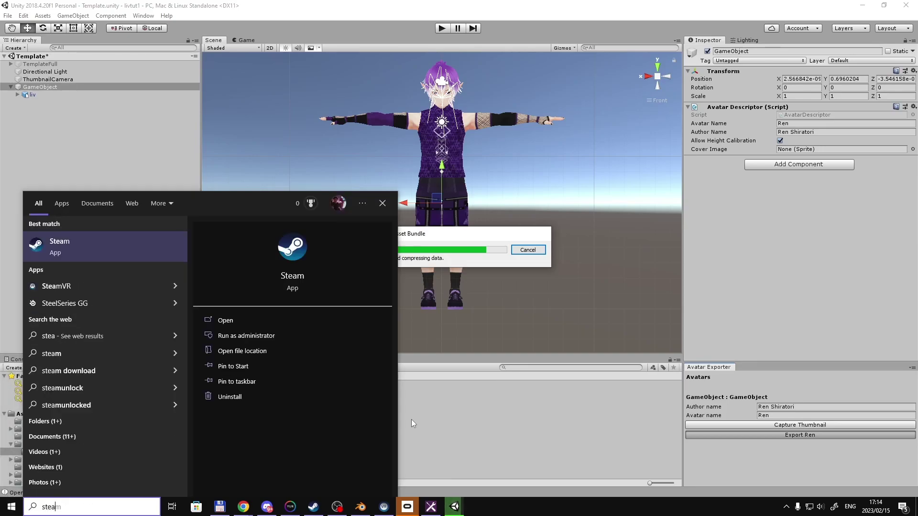
pyautogui.press('Escape')
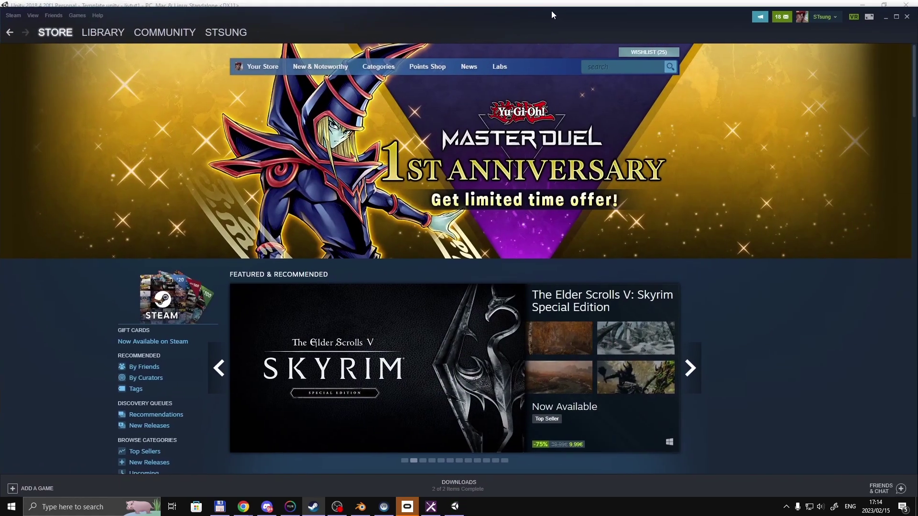
pyautogui.click(102, 32)
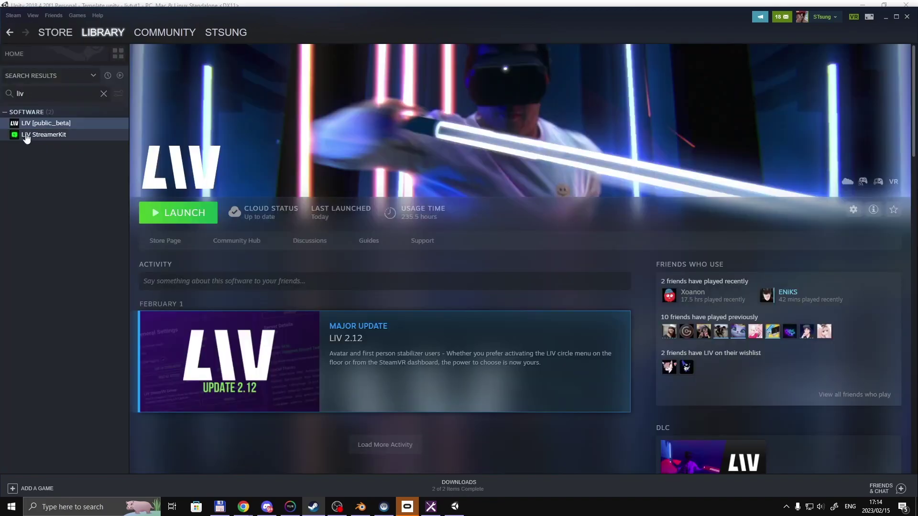
pyautogui.click(182, 215)
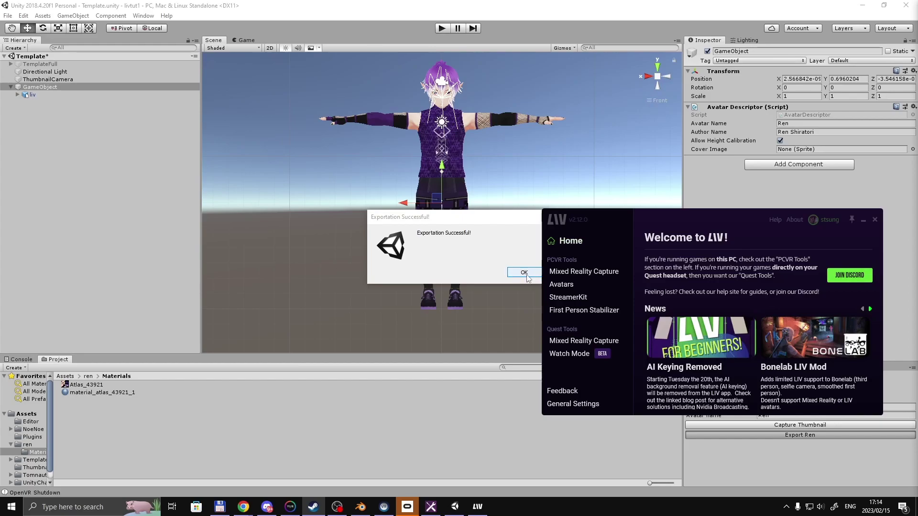
# Step: Launch PCVR Avatars from LIV's Avatars section and dismiss Unity's export message
pyautogui.click(606, 289)
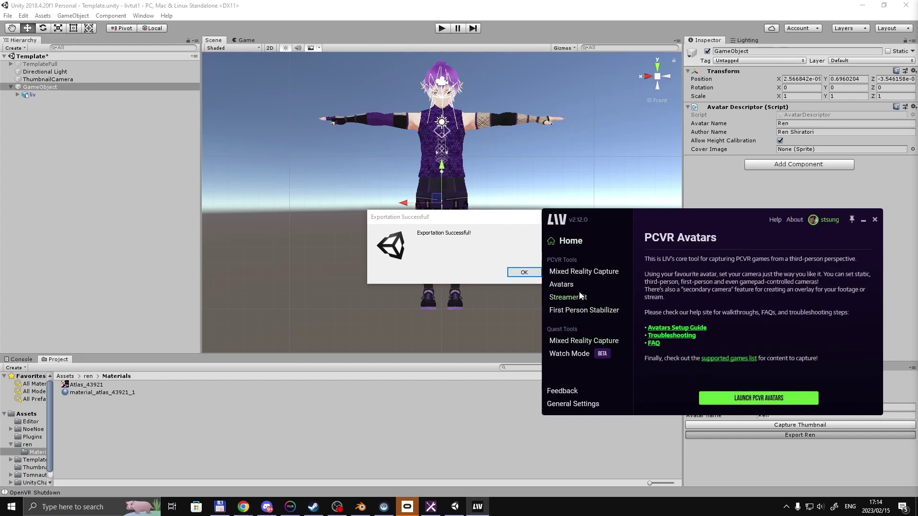
pyautogui.click(759, 398)
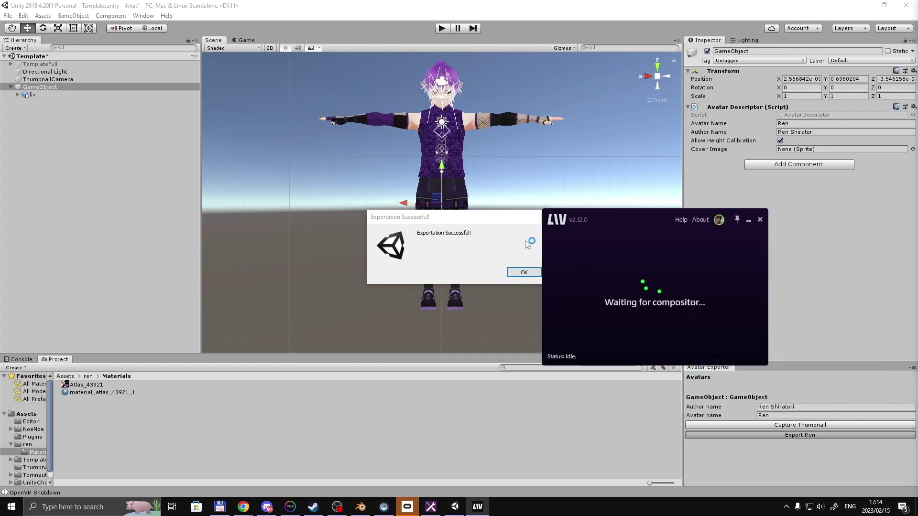
pyautogui.click(524, 272)
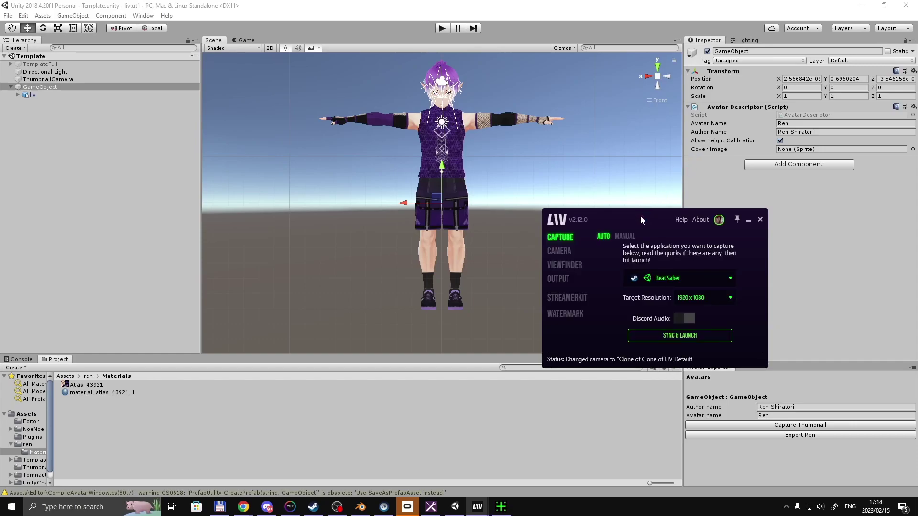
# Step: Move the LIV window out of the way, switch to Total Commander and open the Downloads folder
pyautogui.moveTo(641, 216); pyautogui.dragTo(766, 23)
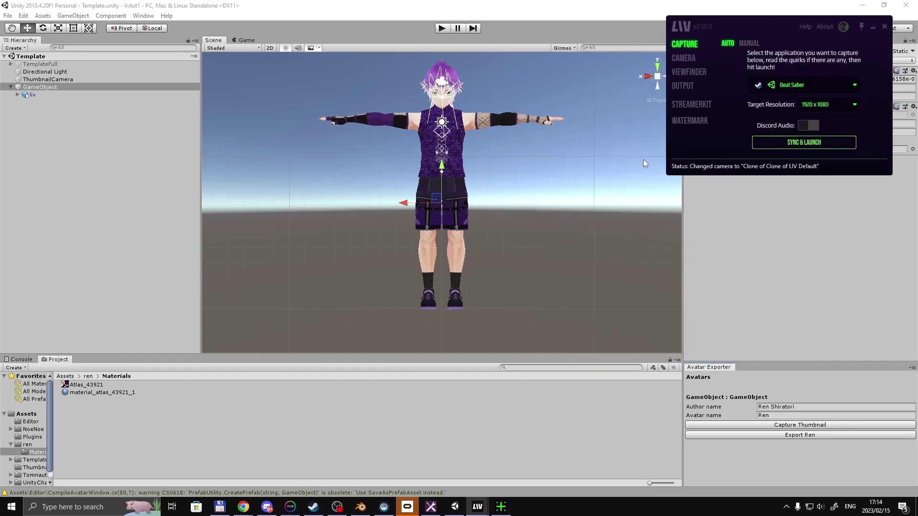
pyautogui.hotkey('alt', 'Tab')
pyautogui.hotkey('alt', 'Tab')
pyautogui.hotkey('alt', 'Tab')
pyautogui.hotkey('alt', 'Tab')
pyautogui.hotkey('alt', 'Tab')
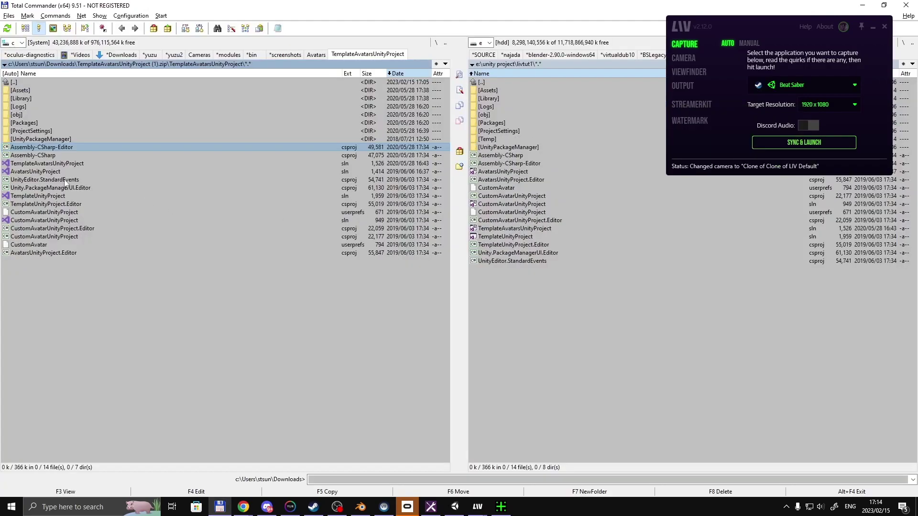
pyautogui.click(120, 55)
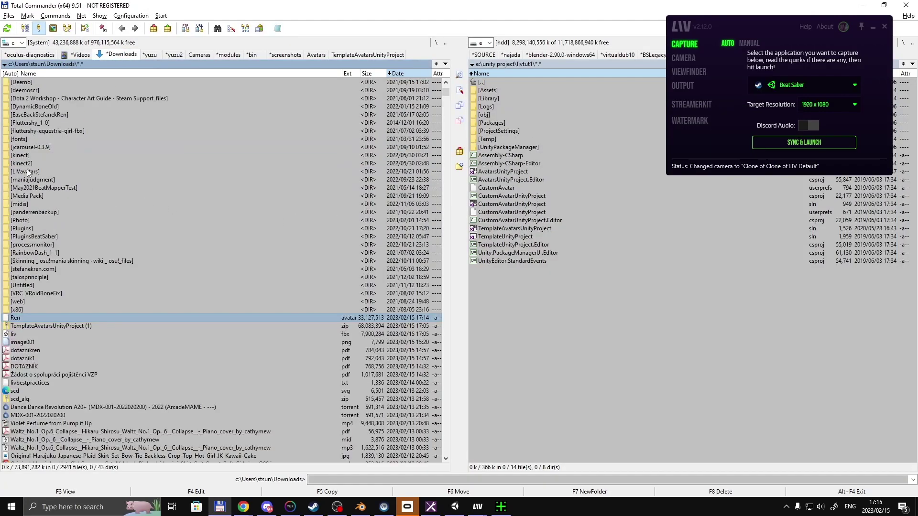
# Step: Import Ren.avatar from the Downloads folder into LIV, overwriting the previously imported avatar
pyautogui.moveTo(19, 318); pyautogui.dragTo(551, 243)
pyautogui.moveTo(720, 123); pyautogui.dragTo(721, 175)
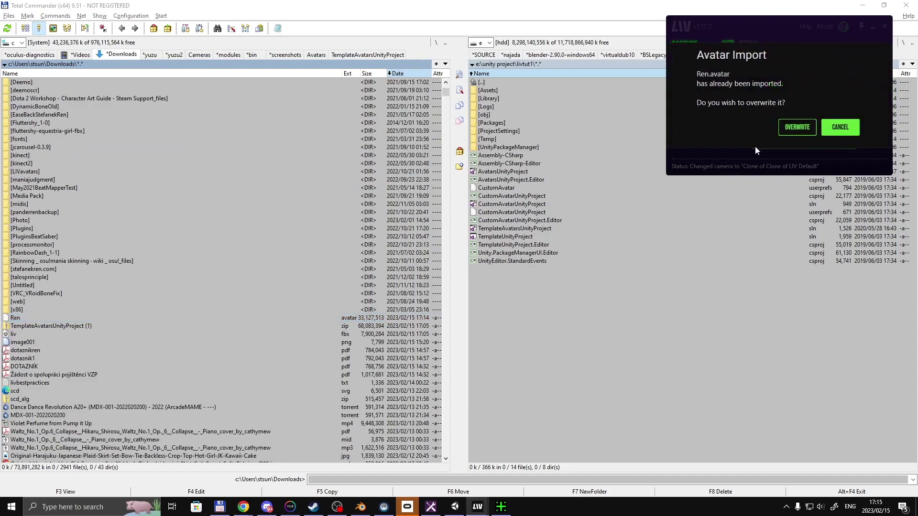
pyautogui.click(797, 127)
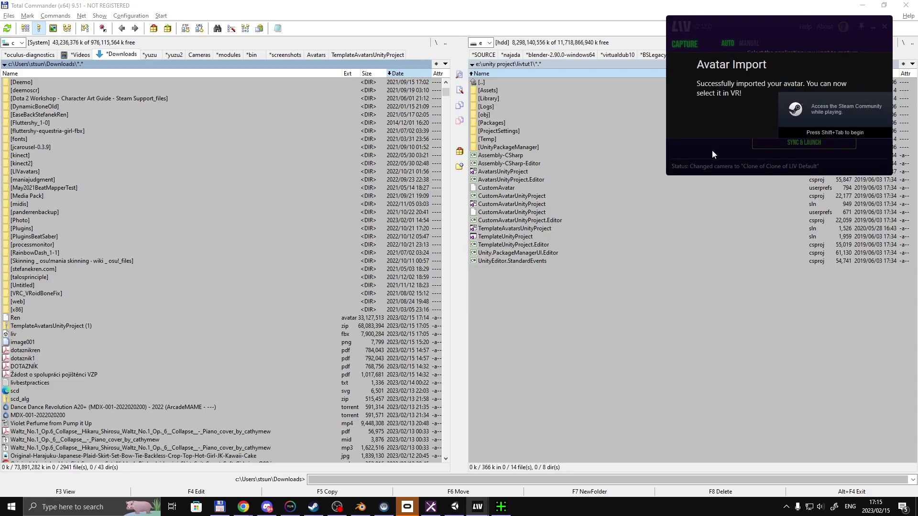
# Step: Go through the open windows to switch away from Total Commander
pyautogui.hotkey('alt', 'Tab')
pyautogui.hotkey('alt', 'Tab')
pyautogui.hotkey('alt', 'Tab')
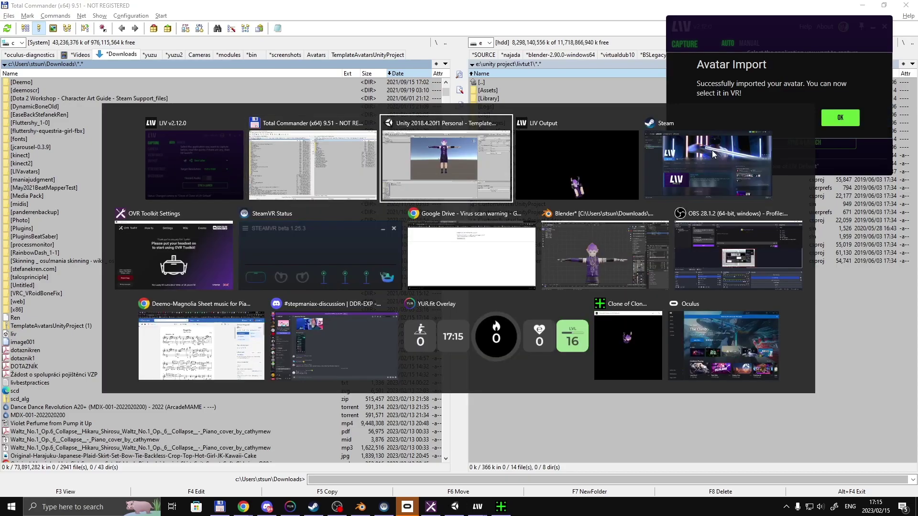